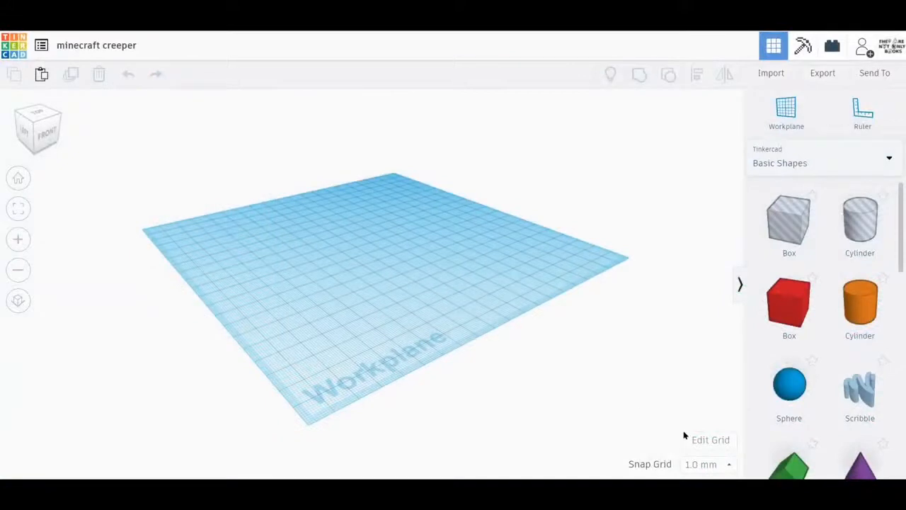
Set the workplane grid units to Millimeters and the snap grid to 1.0 mm
left_click(694, 439)
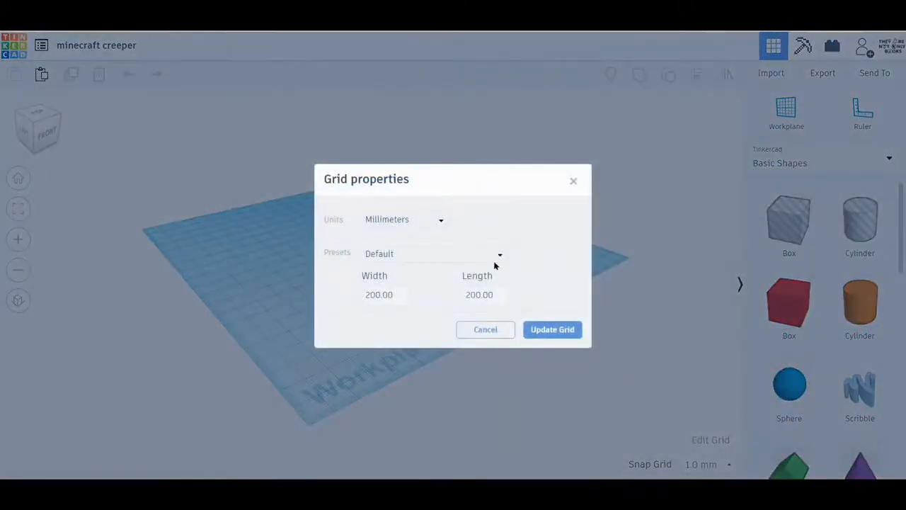
left_click(423, 229)
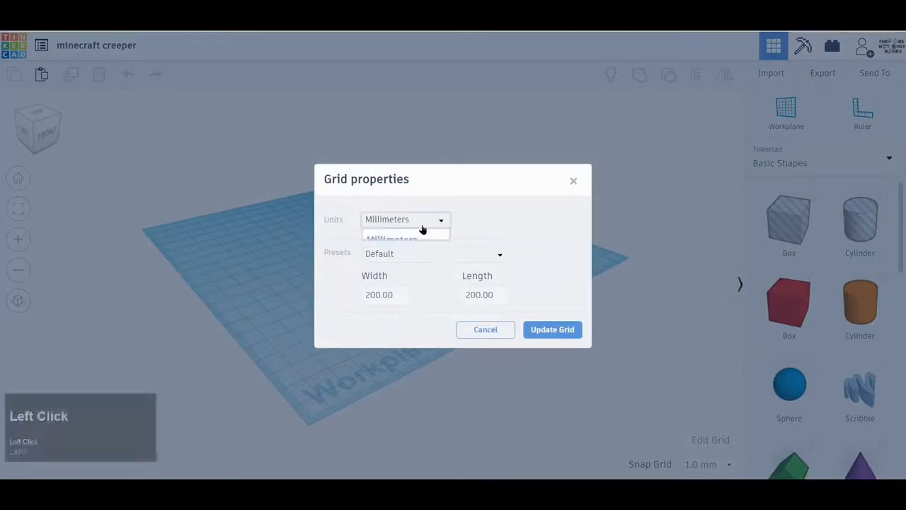
left_click(414, 246)
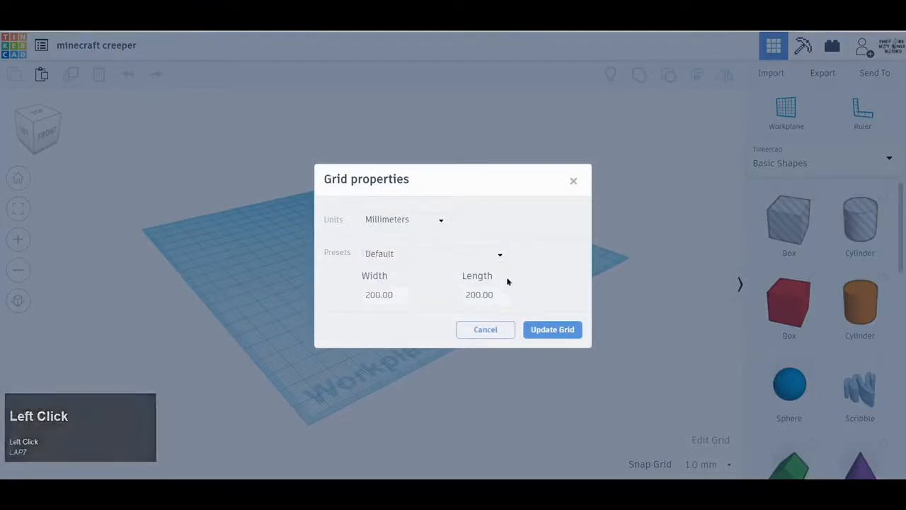
left_click(552, 329)
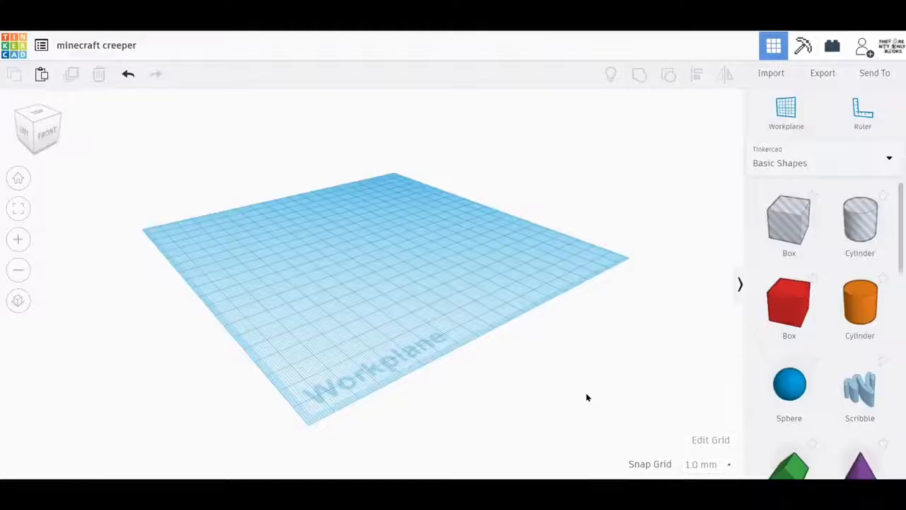
left_click(690, 467)
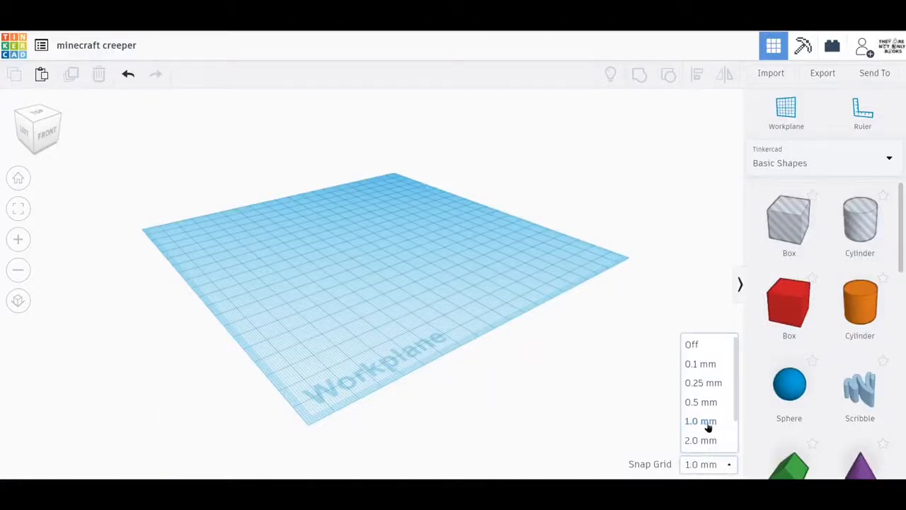
left_click(701, 421)
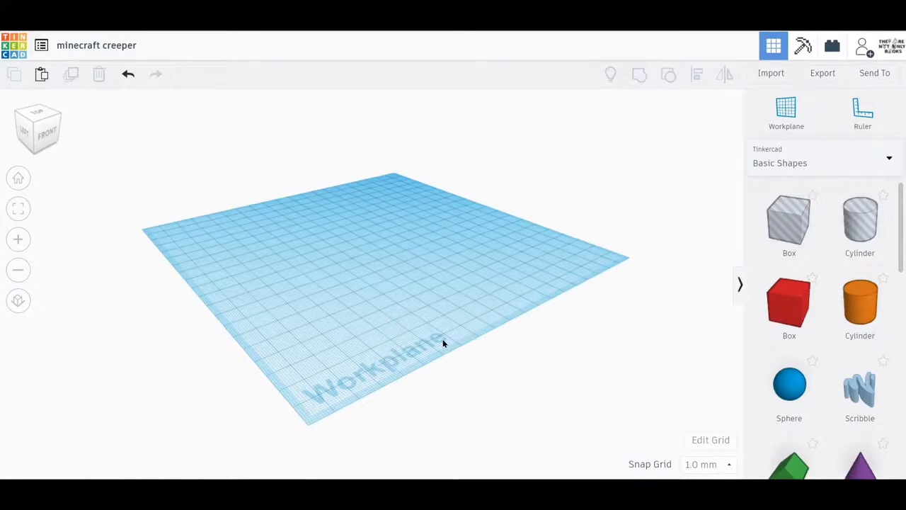
Try the orthographic projection on the empty workplane and switch back to perspective
right_click_drag(443, 343, 309, 291)
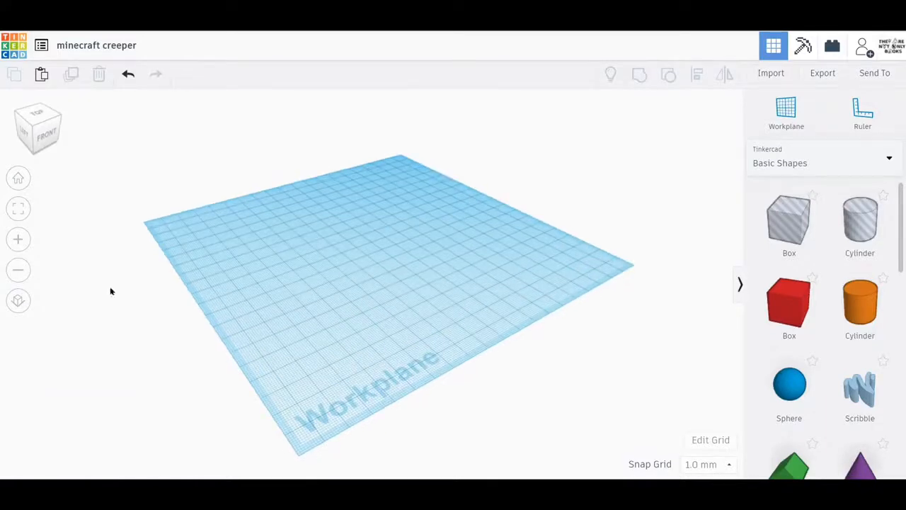
left_click(19, 300)
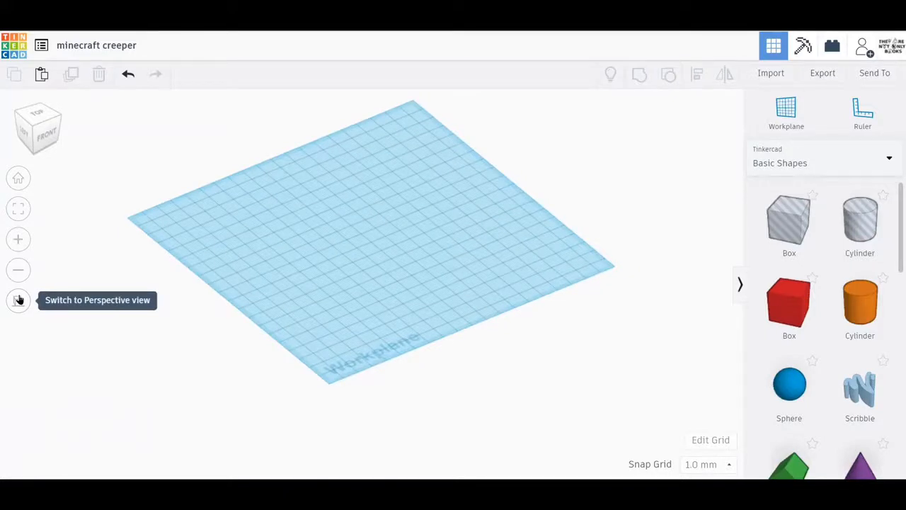
left_click(18, 300)
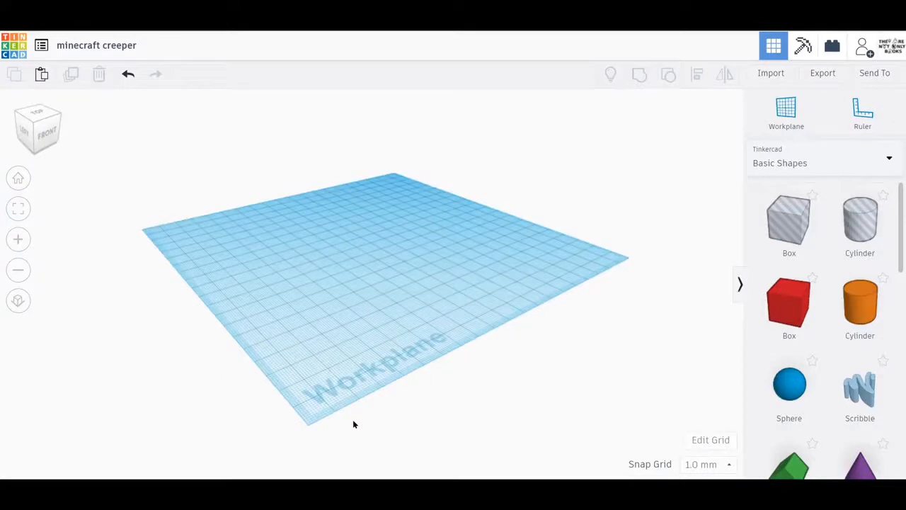
Place a solid box near the front-left of the workplane and set its base to 24 by 24 mm
left_click_drag(784, 326, 324, 321)
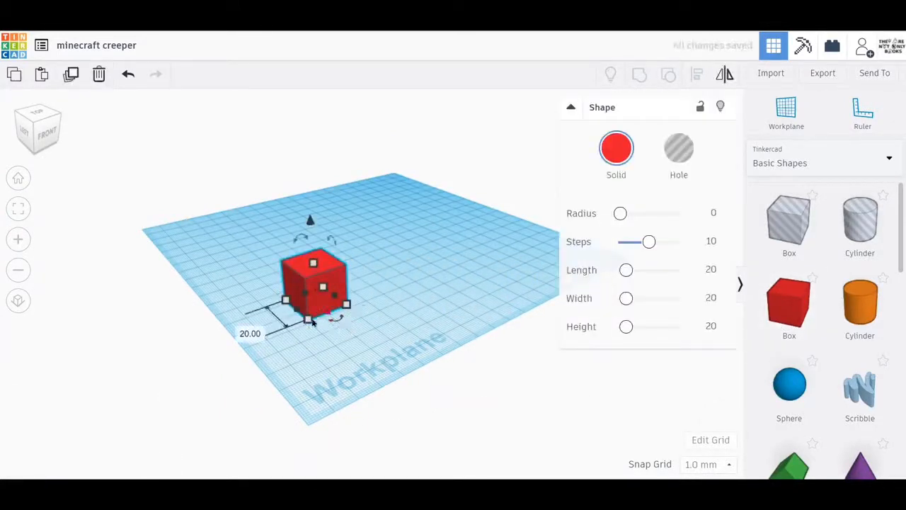
left_click(241, 328)
left_click(241, 329)
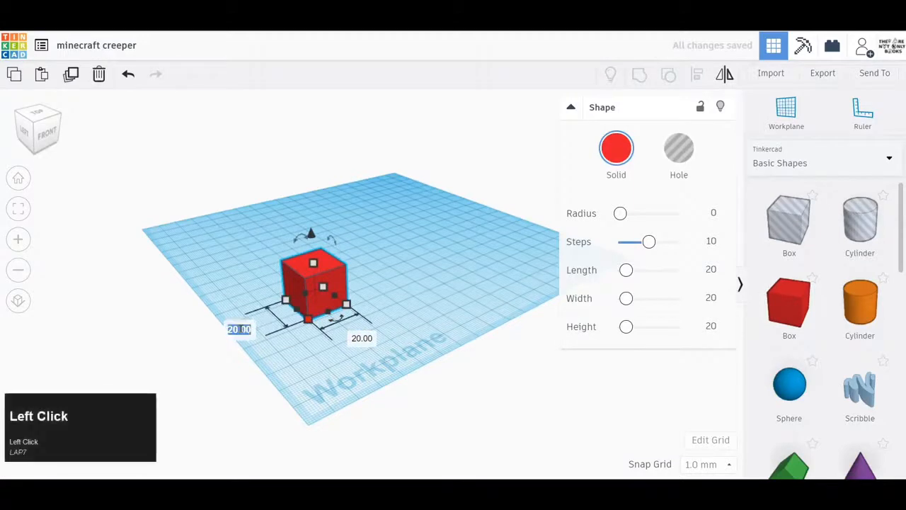
type("24")
key("Return")
key("Tab")
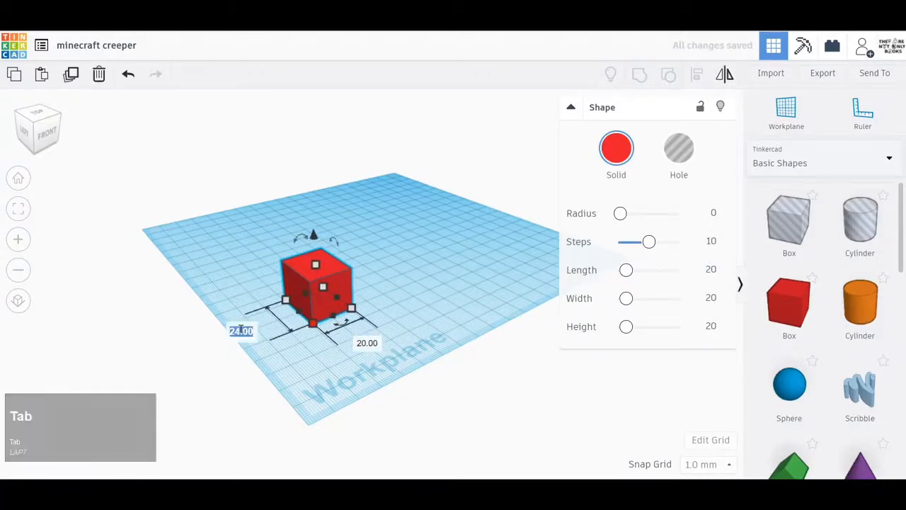
left_click(366, 342)
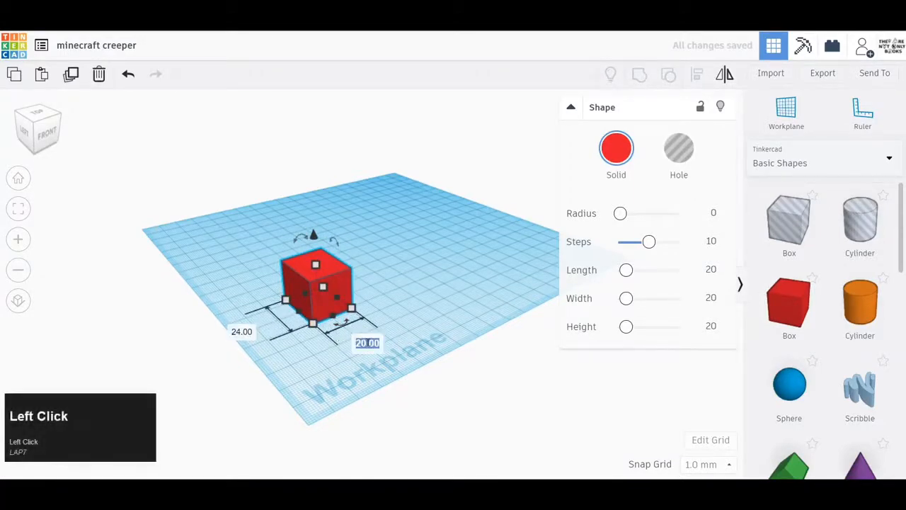
type("24")
Set the box's height to 24 mm and colour it green
left_click(316, 264)
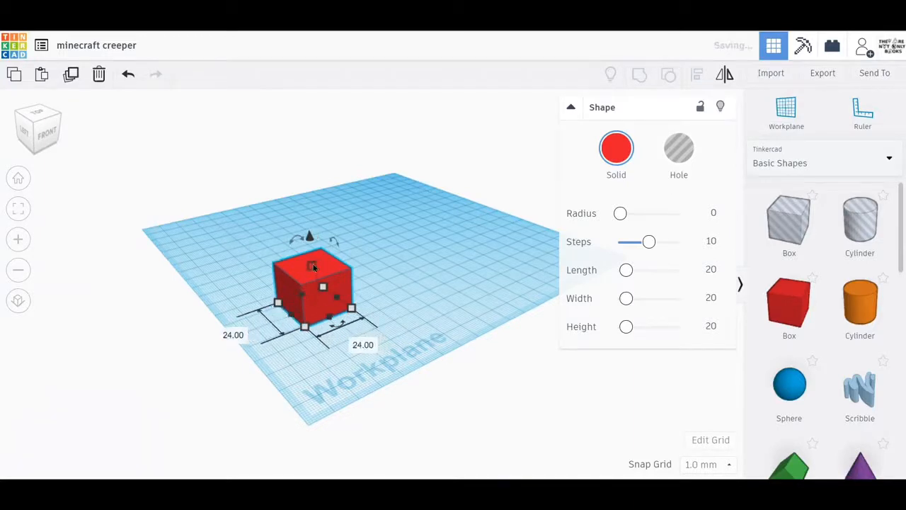
left_click(374, 285)
type("24")
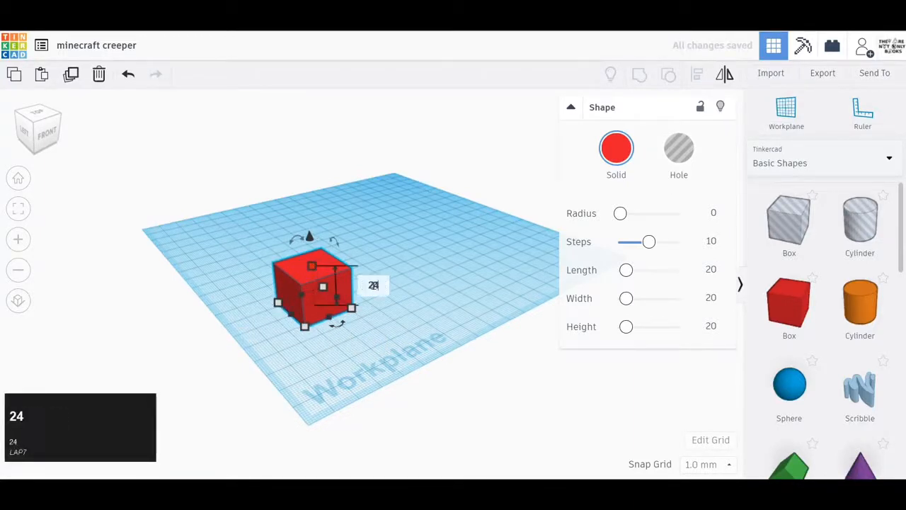
key("Return")
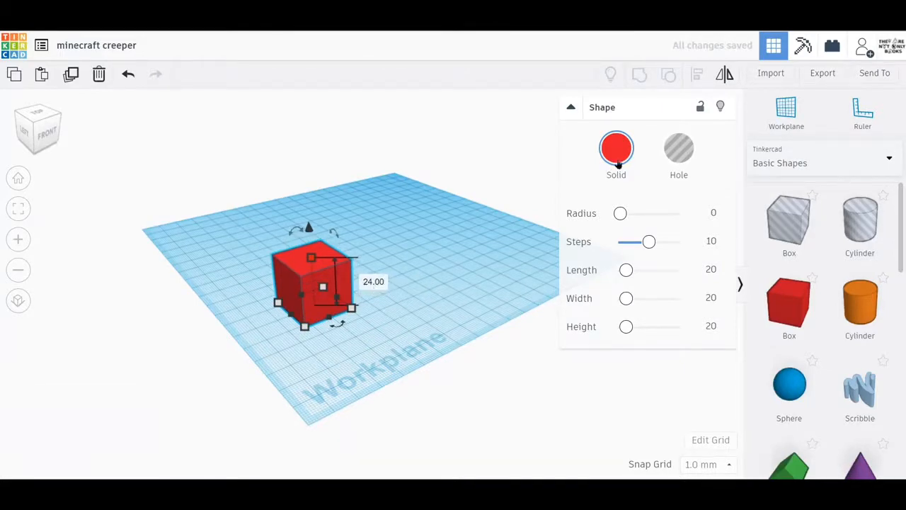
left_click(617, 159)
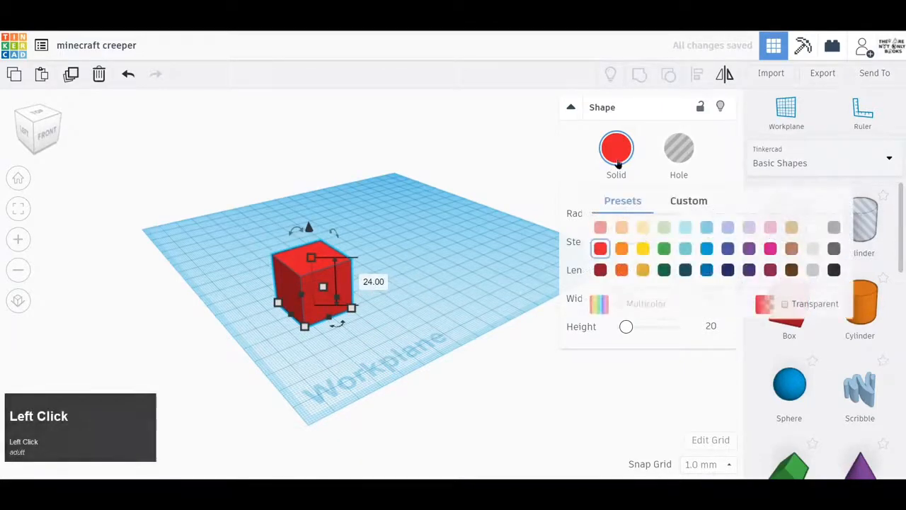
left_click(663, 248)
View the green box straight from above, with the workplane's front edge facing down
scroll(375, 286, "up", 3)
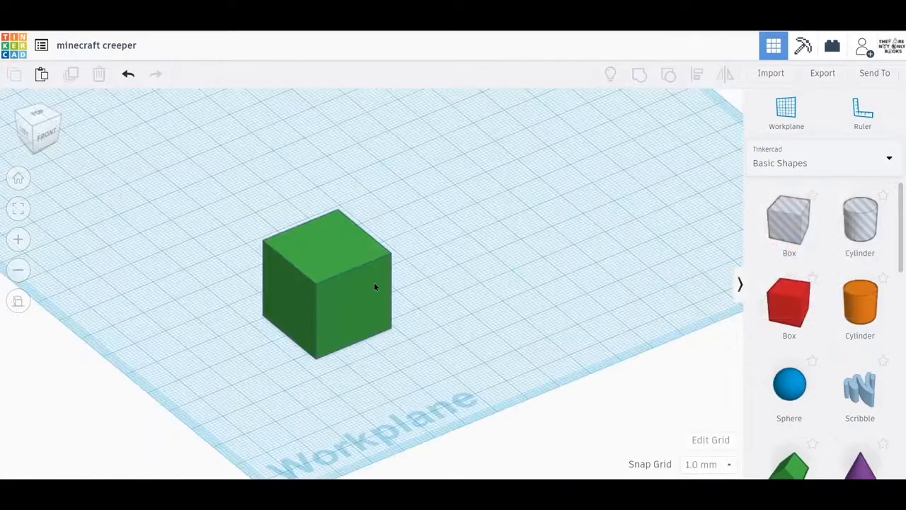
left_click(48, 118)
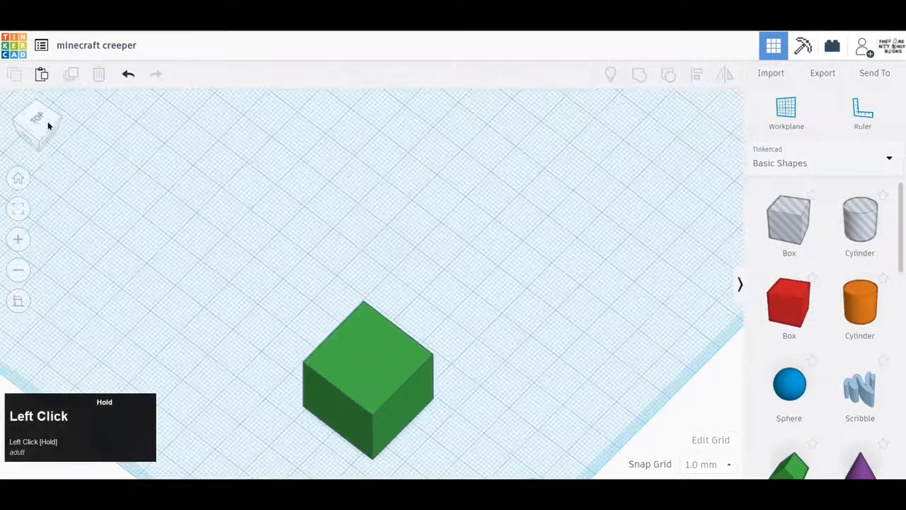
left_click(37, 116)
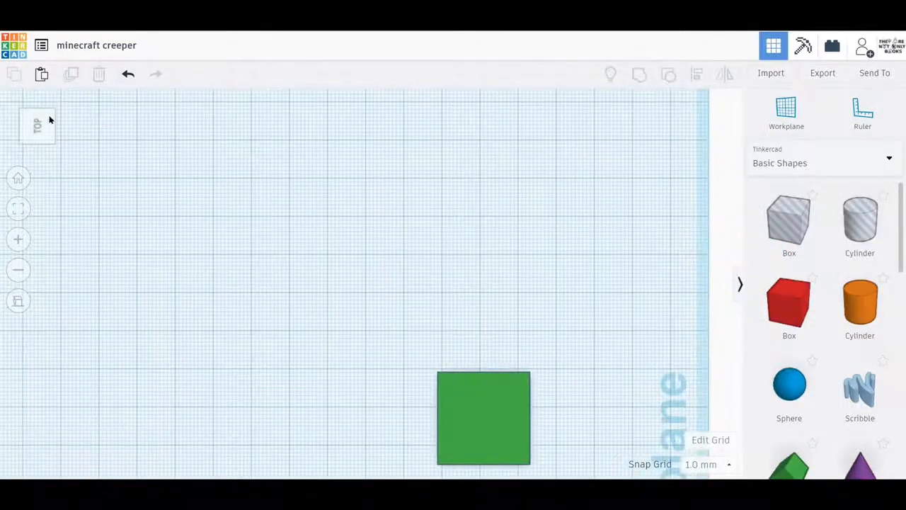
left_click(50, 121)
left_click(37, 118)
left_click(48, 125)
left_click(32, 126)
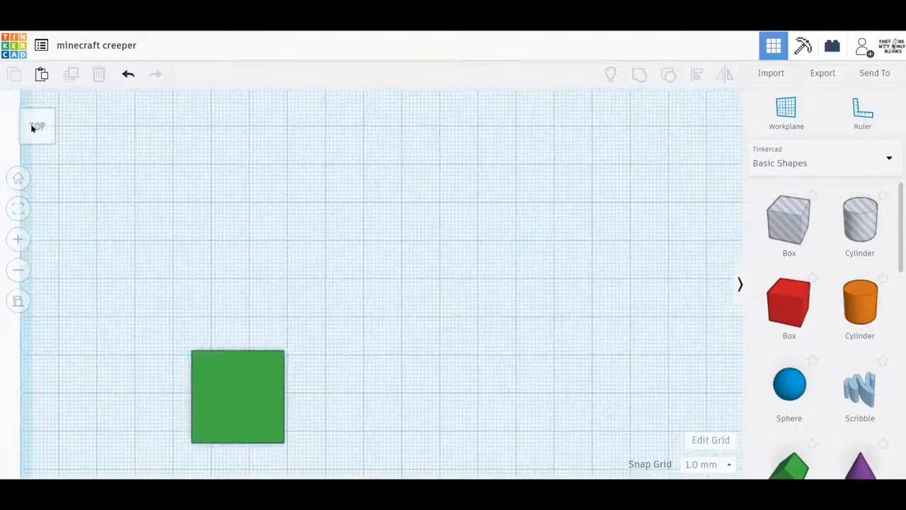
left_click(32, 127)
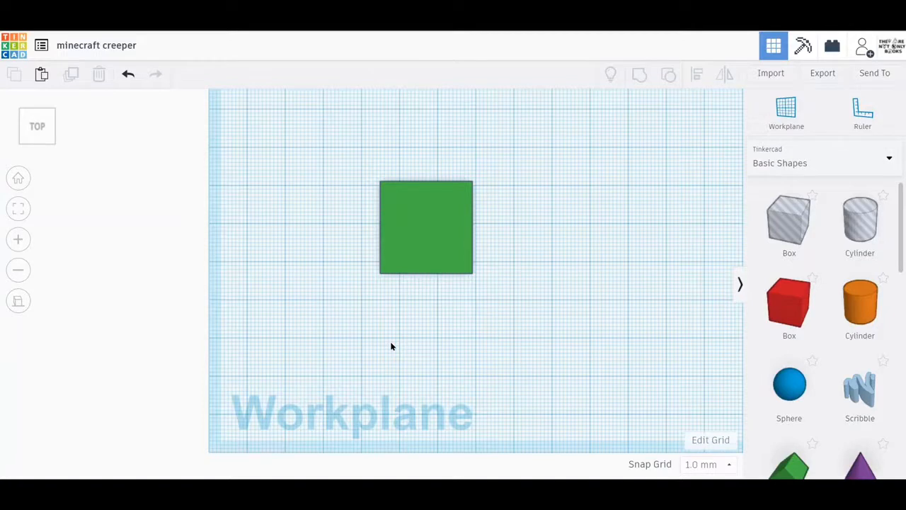
Add a second solid box to the right of the green one and colour it black
left_click_drag(786, 308, 540, 264)
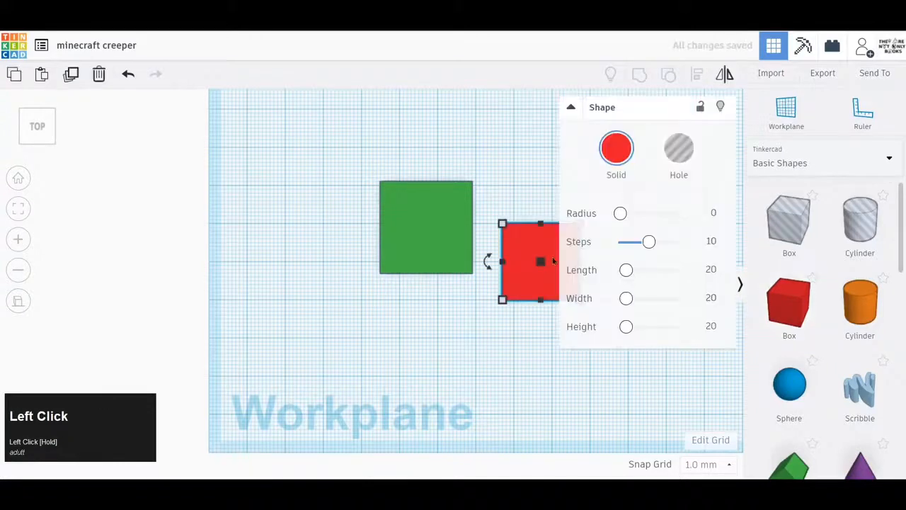
left_click(622, 143)
left_click(833, 269)
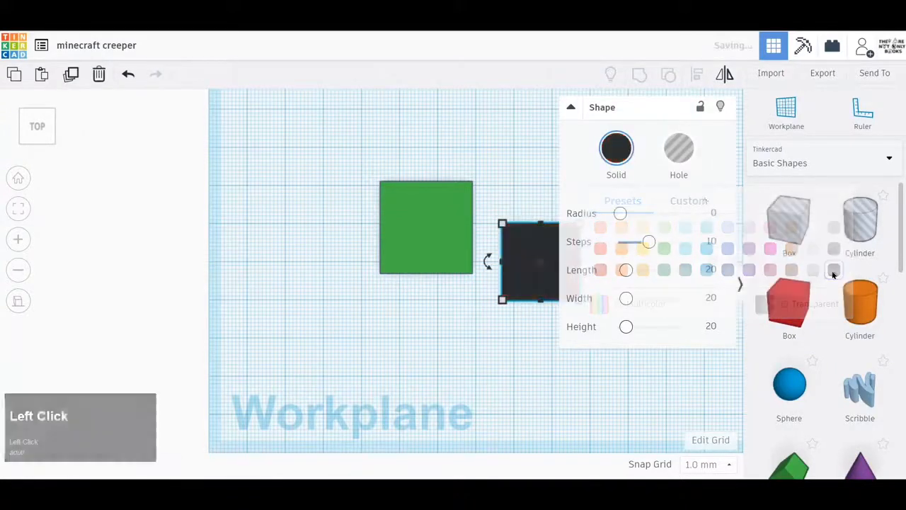
left_click(571, 108)
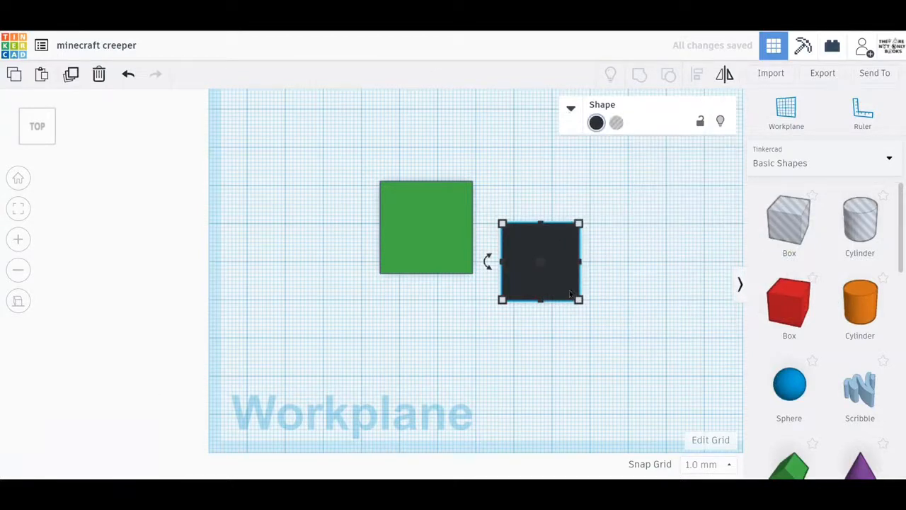
Raise the black box to a height of 37 mm and set its base to 6 by 6 mm
right_click_drag(639, 284, 543, 178)
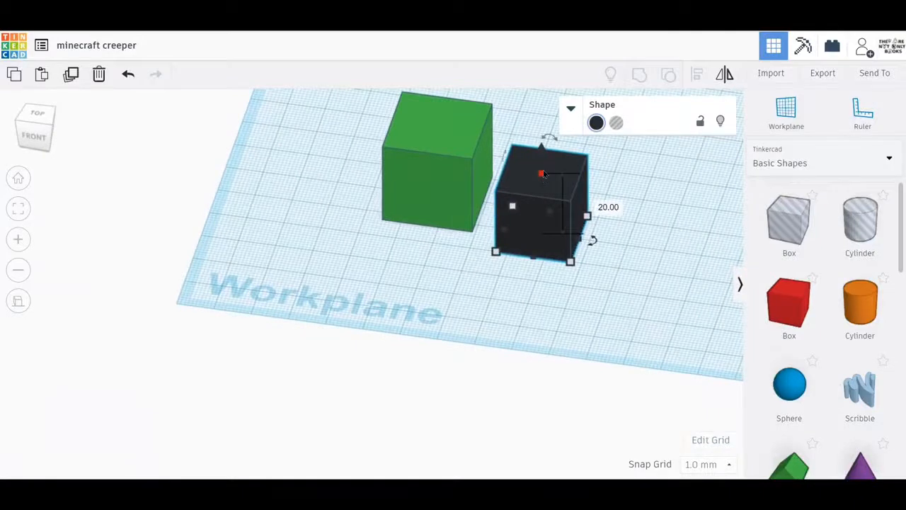
left_click_drag(542, 174, 542, 122)
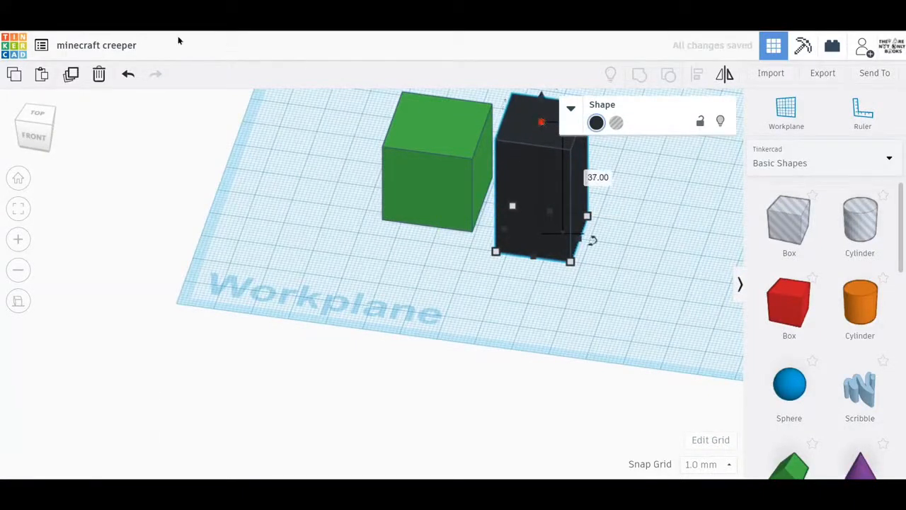
left_click(32, 115)
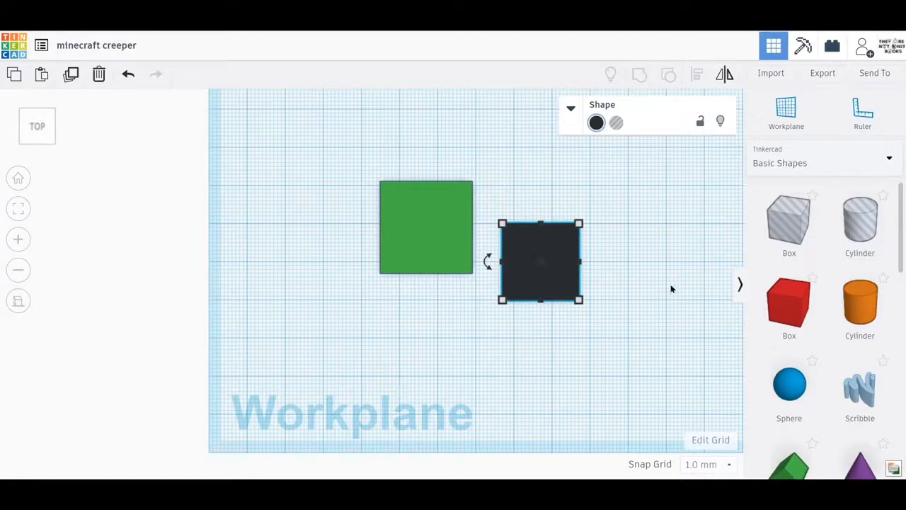
left_click(578, 300)
left_click(543, 357)
type("6")
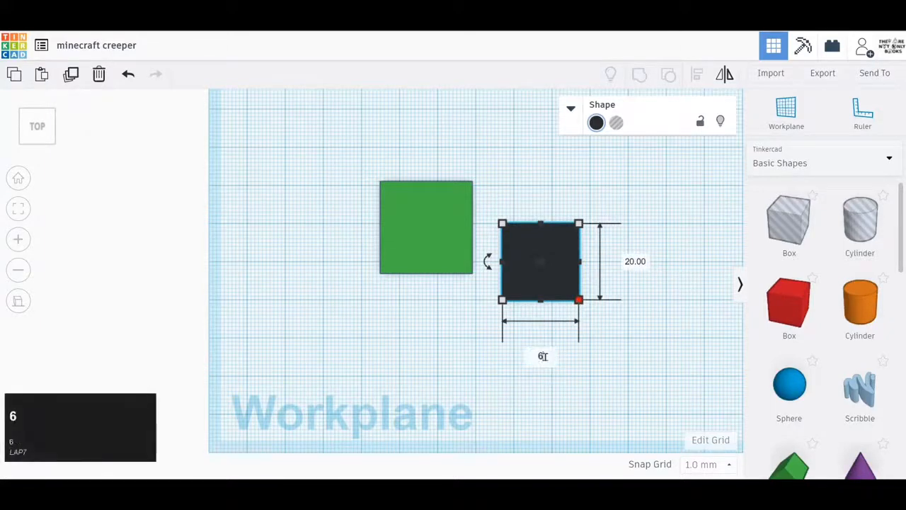
key("Tab")
type("6")
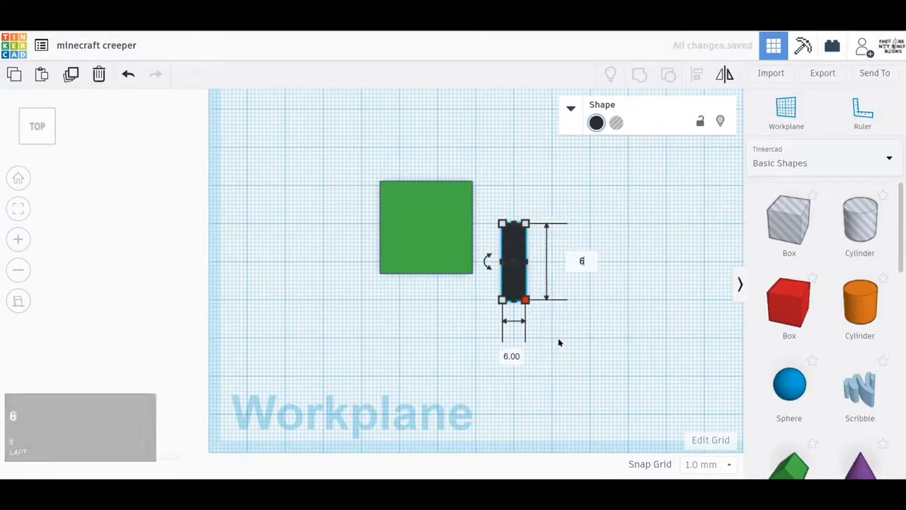
key("Return")
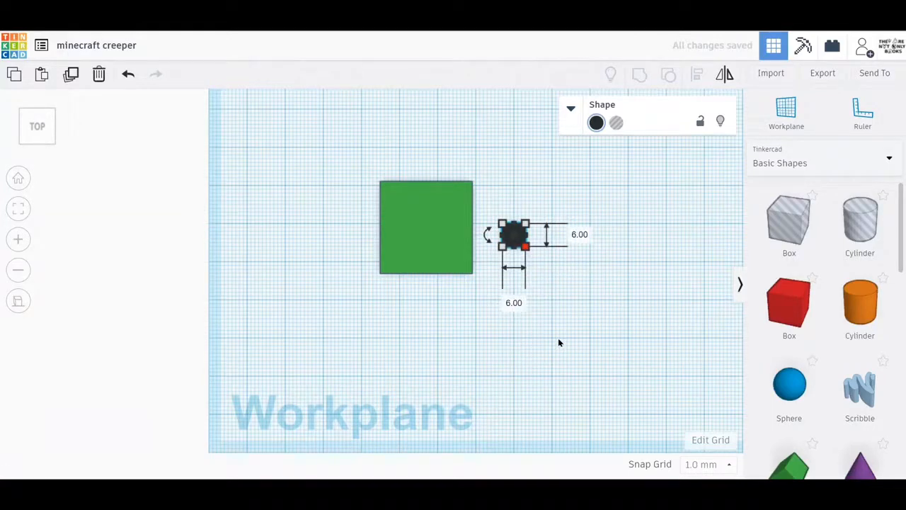
Move the black box onto the green face and into its upper-left corner, flush with both edges
scroll(466, 259, "up", 2)
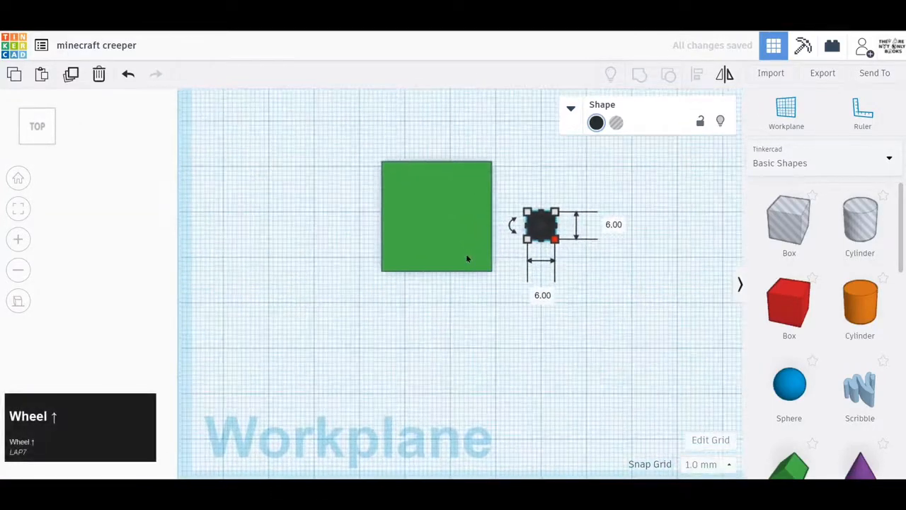
scroll(466, 259, "up", 3)
middle_click_drag(518, 286, 430, 400)
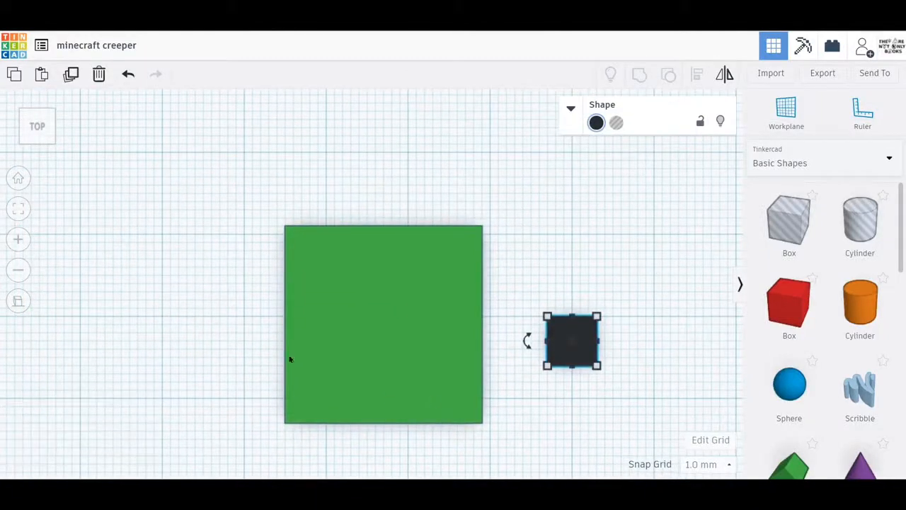
key("Left")
key("Left")
key("Left")
key("Left")
key("Left")
key("Left")
key("Left")
key("Left")
key("Left")
key("Left")
key("Left")
key("Left")
key("Left")
key("Left")
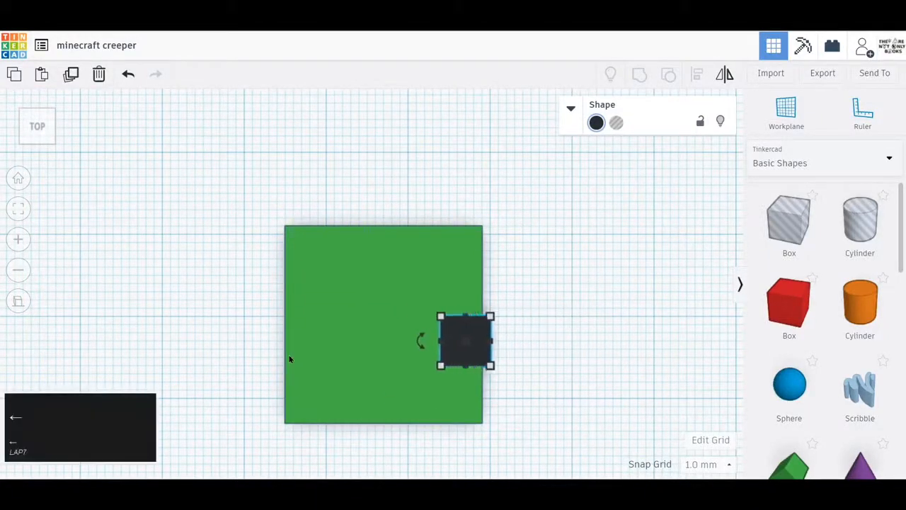
key("Down")
key("Down")
key("Down")
key("Down")
key("Down")
key("Down")
key("Down")
key("Left")
key("Left")
key("Left")
key("Left")
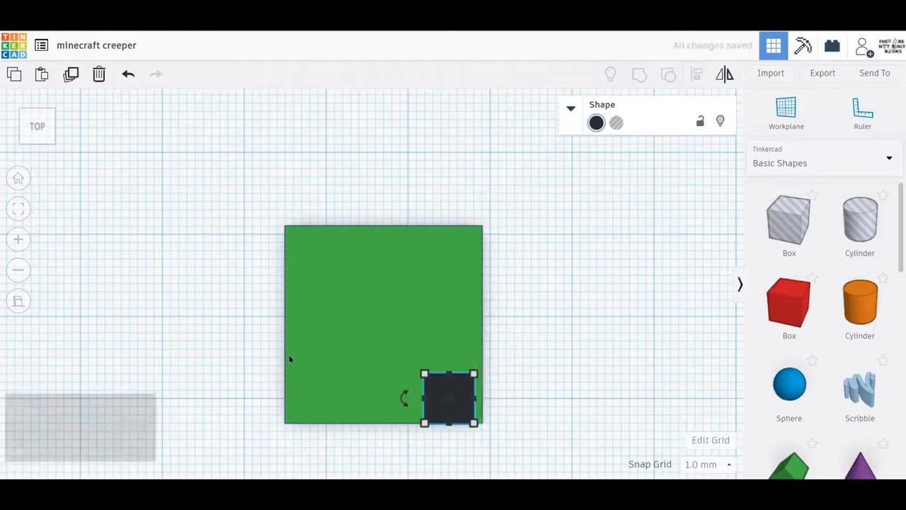
key("Left")
key("Left")
key("Left")
key("Left")
key("Left")
key("Left")
key("Left")
key("Left")
key("Left")
key("Left")
key("Left")
key("Left")
key("Left")
key("Left")
key("Left")
key("Left")
key("Left")
key("Left")
key("Left")
key("Left")
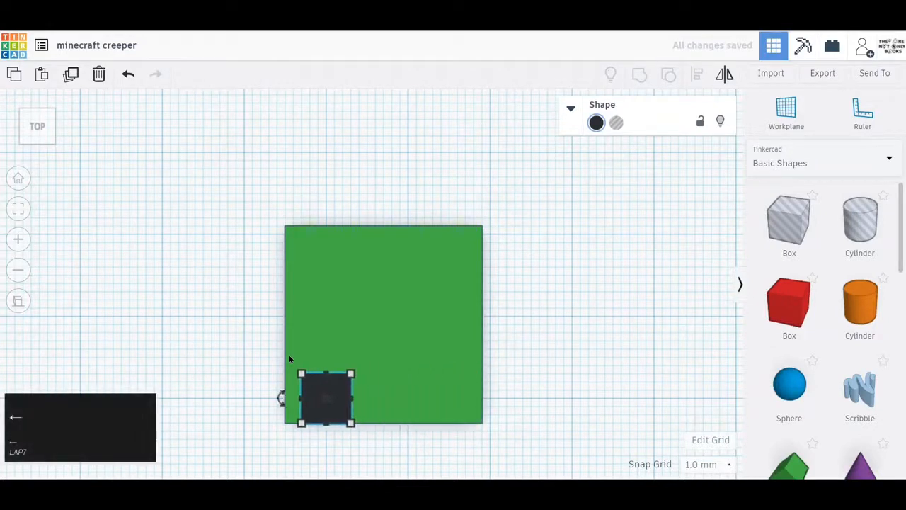
key("Up")
key("Up")
key("Up")
key("Up")
key("Up")
key("Up")
key("Up")
key("Up")
key("Up")
key("Up")
key("Up")
key("Up")
key("Up")
key("Up")
key("Up")
key("Up")
key("Up")
key("Up")
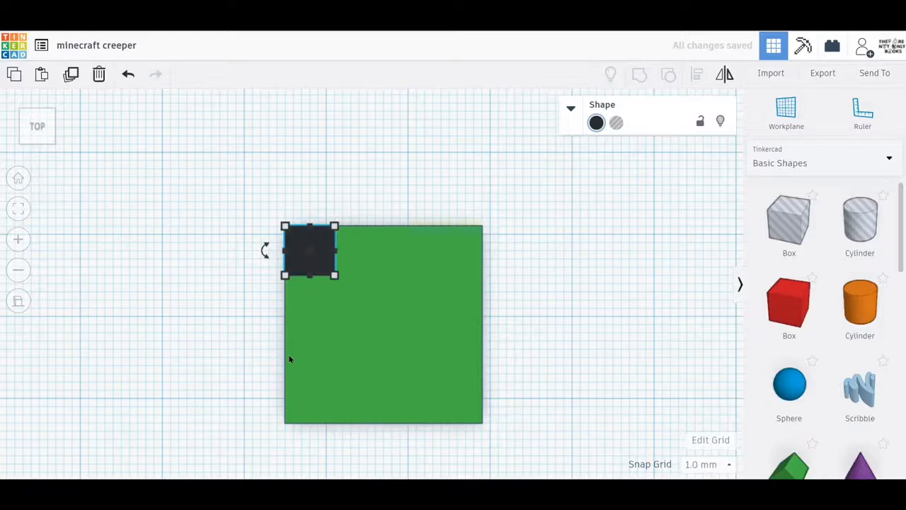
Offset the black box 6 mm down and 3 mm right from the face's corner to form the left eye
key("Down")
key("Down")
key("Down")
key("Down")
key("Down")
key("Down")
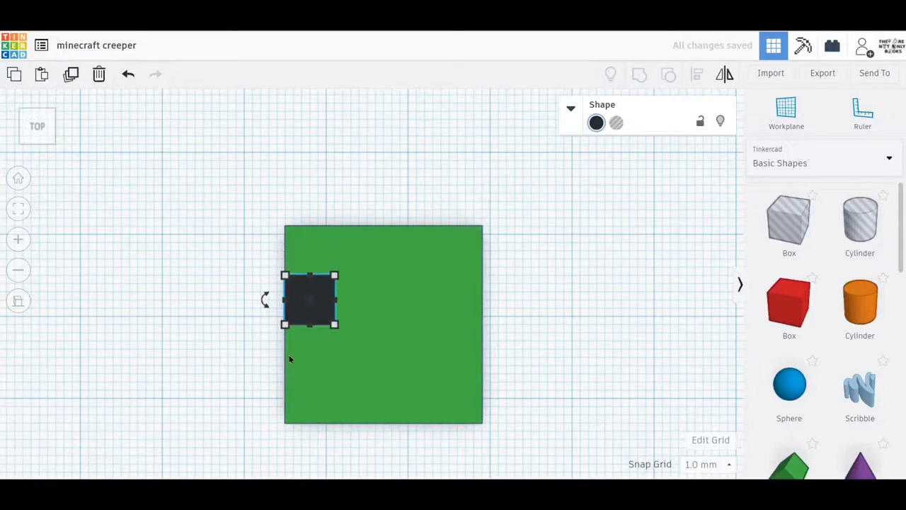
key("Right")
key("Right")
key("Right")
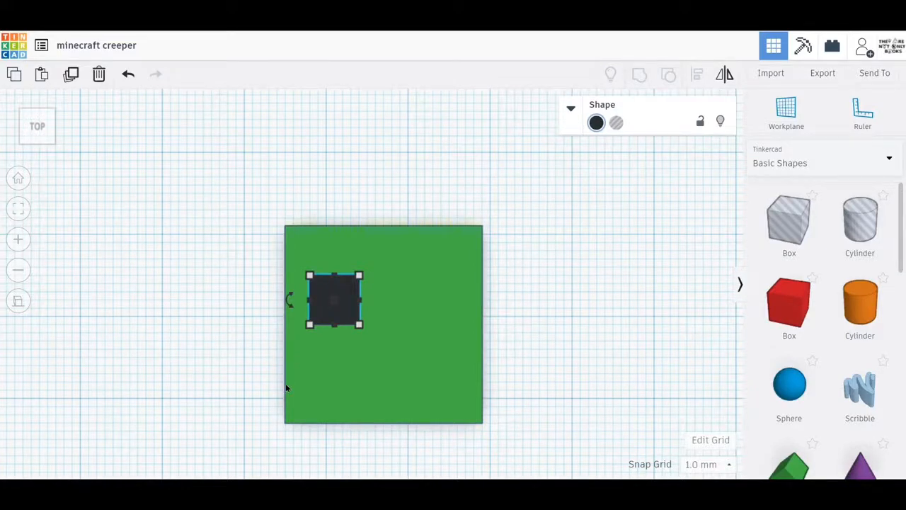
Duplicate the left eye and move the copy 12 mm to the right as the second eye
left_click(348, 313)
key("ctrl+d")
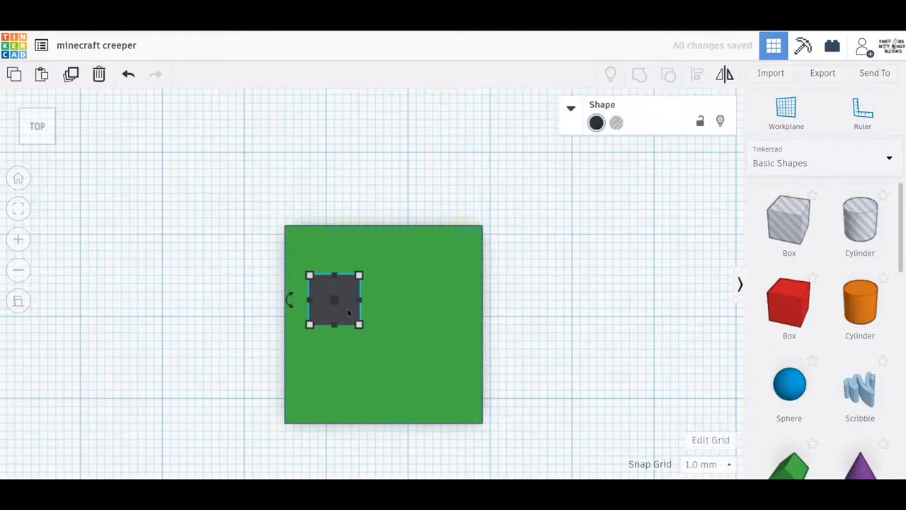
key("Right")
key("Right")
key("Right")
key("Right")
key("Right")
key("Right")
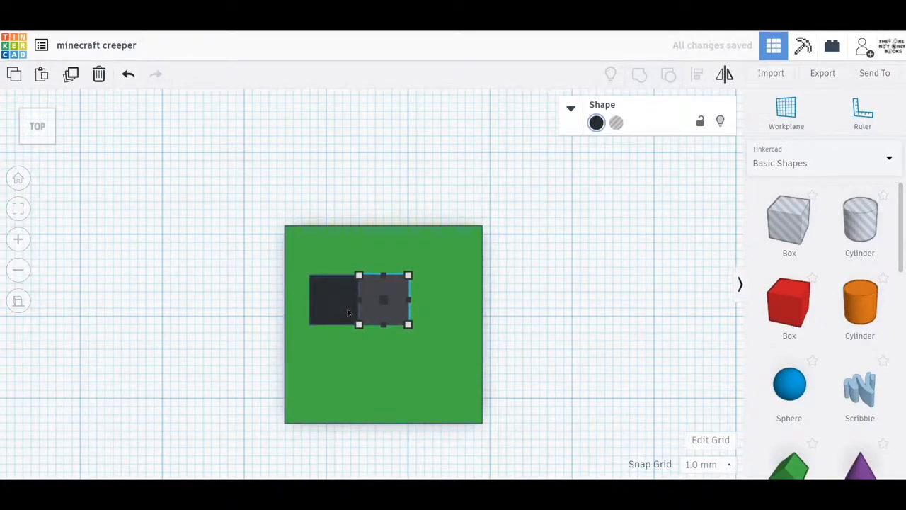
key("Right")
key("Right")
key("Right")
key("Right")
key("Right")
key("Right")
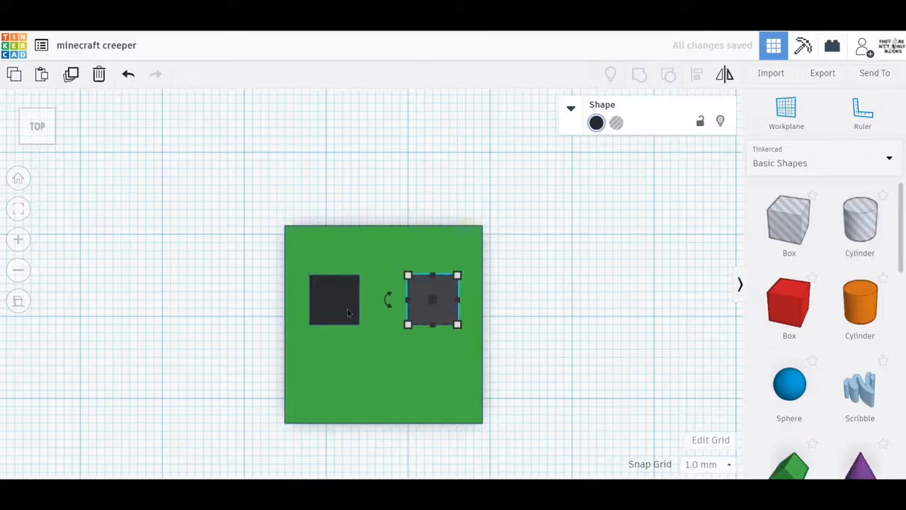
key("ctrl+z")
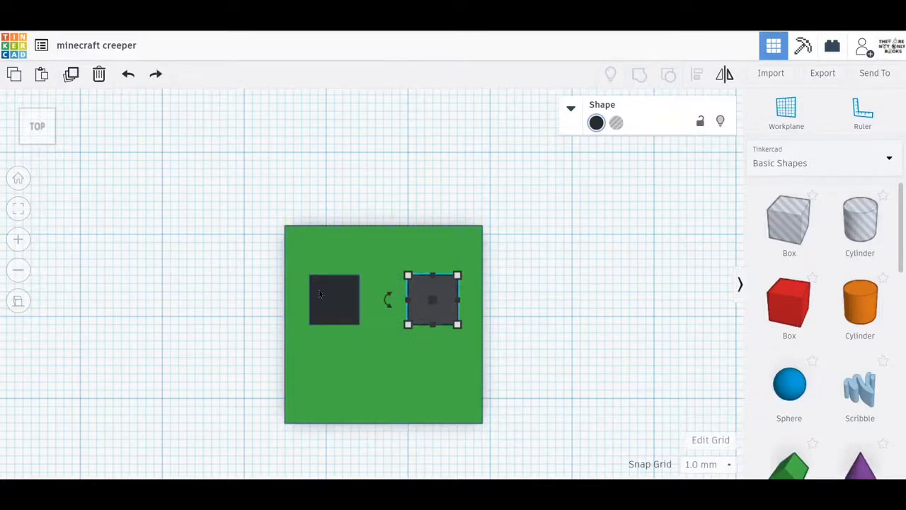
Duplicate the left eye again and move the copy off the head, 16 mm to the left
left_click(328, 298)
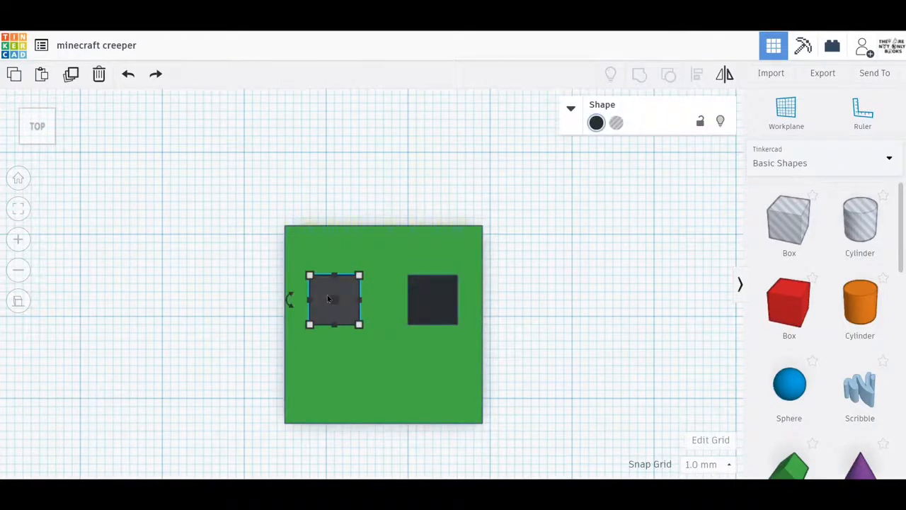
key("ctrl+d")
key("Left")
key("Left")
key("Left")
key("Left")
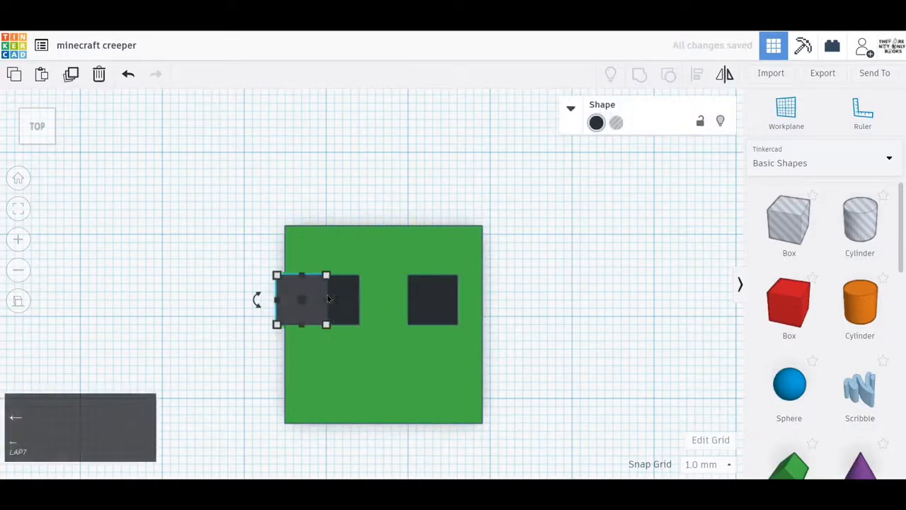
key("Left")
key("Left")
key("Left")
key("Left")
key("Left")
key("Left")
key("Left")
key("Left")
key("Left")
key("Left")
key("Left")
key("Left")
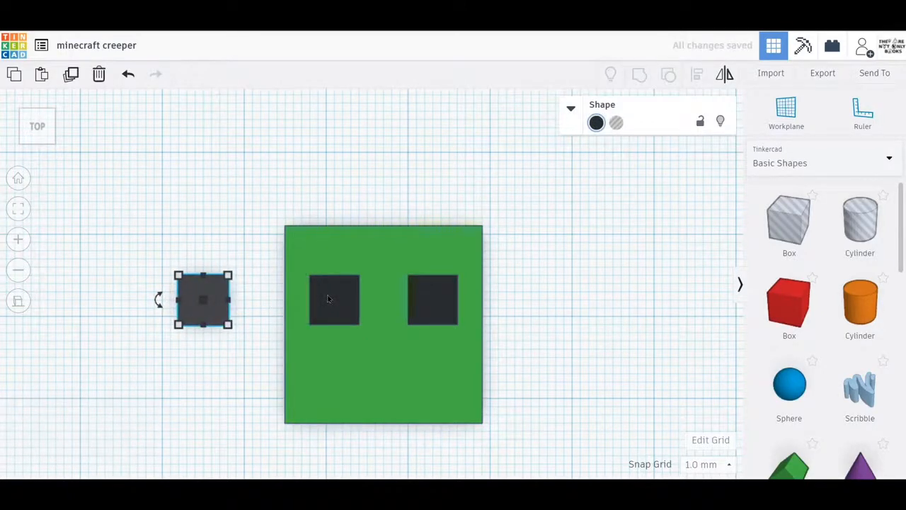
Resize the copy beside the head to 3 mm wide and 9 mm long for the mouth
left_click(228, 325)
left_click(213, 376)
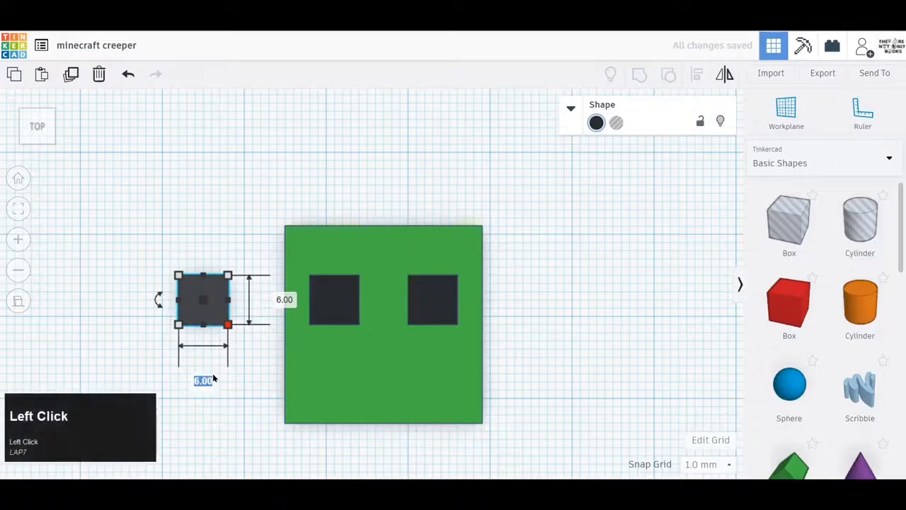
type("3")
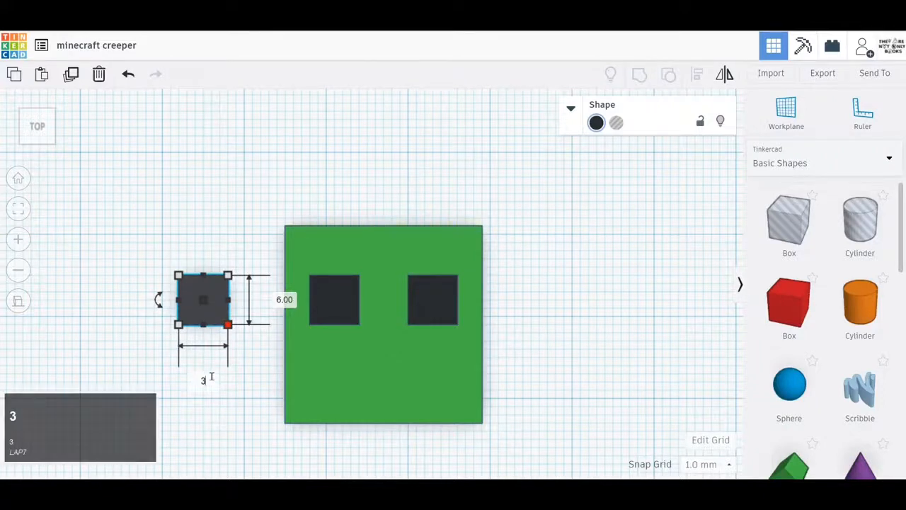
key("Tab")
type("9")
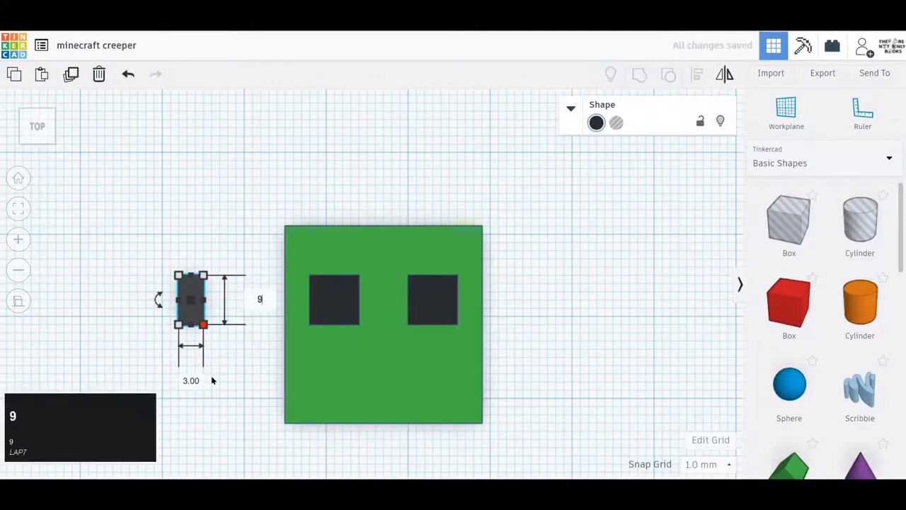
key("Return")
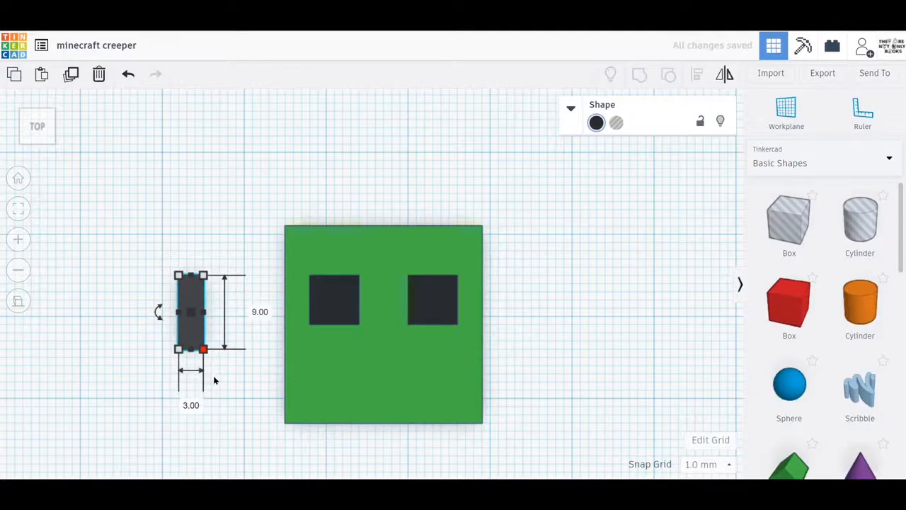
left_click(227, 381)
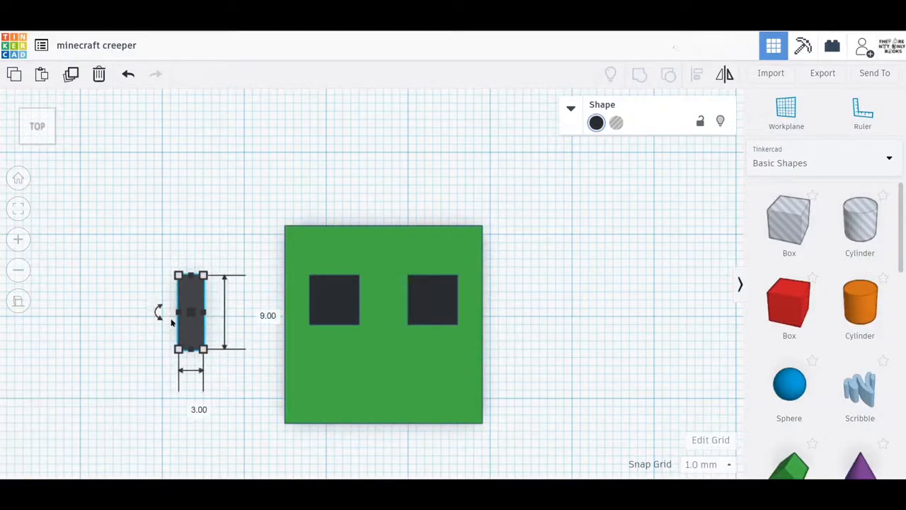
Move the 3 by 9 mm strip onto the face so it starts at the left eye's lower inner corner
key("Right")
key("Right")
key("Right")
key("Right")
key("Right")
key("Right")
key("Right")
key("Right")
key("Right")
key("Right")
key("Right")
key("Right")
key("Right")
key("Right")
key("Right")
key("Right")
key("Right")
key("Right")
key("Right")
key("Right")
key("Left")
key("Left")
key("Left")
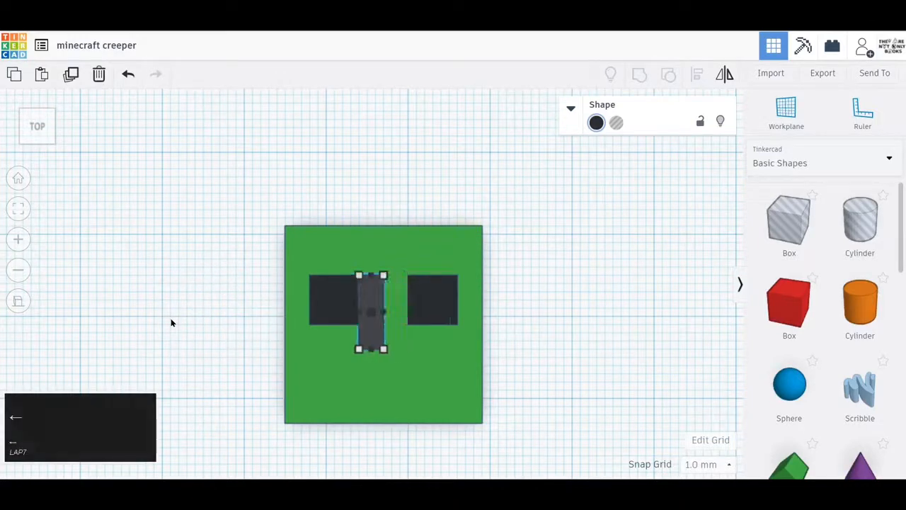
key("Down")
key("Down")
key("Down")
key("Down")
key("Down")
key("Down")
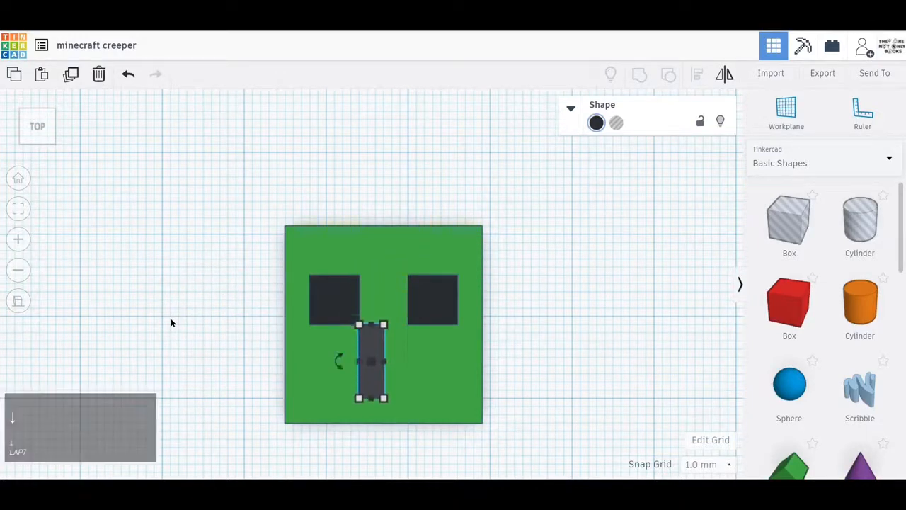
Duplicate the mouth strip and move the copy 3 mm right so the two strips sit side by side
left_click(170, 323)
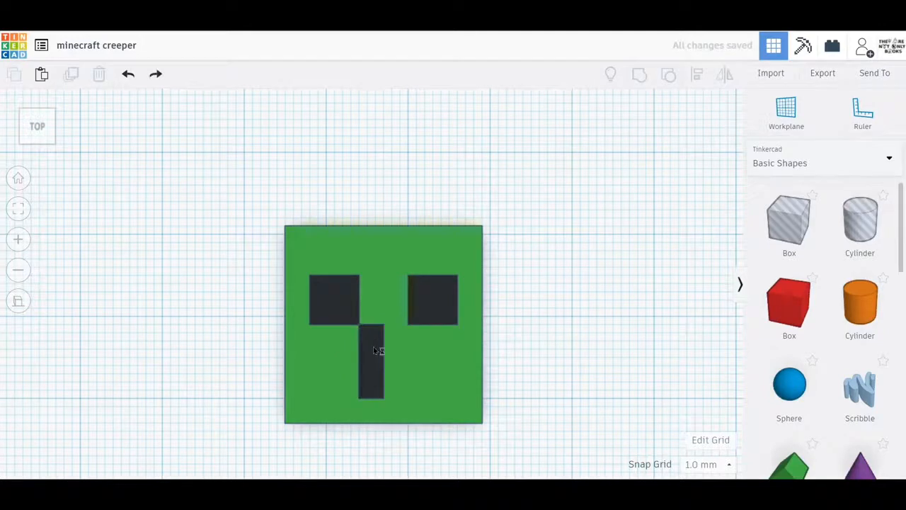
left_click(373, 350)
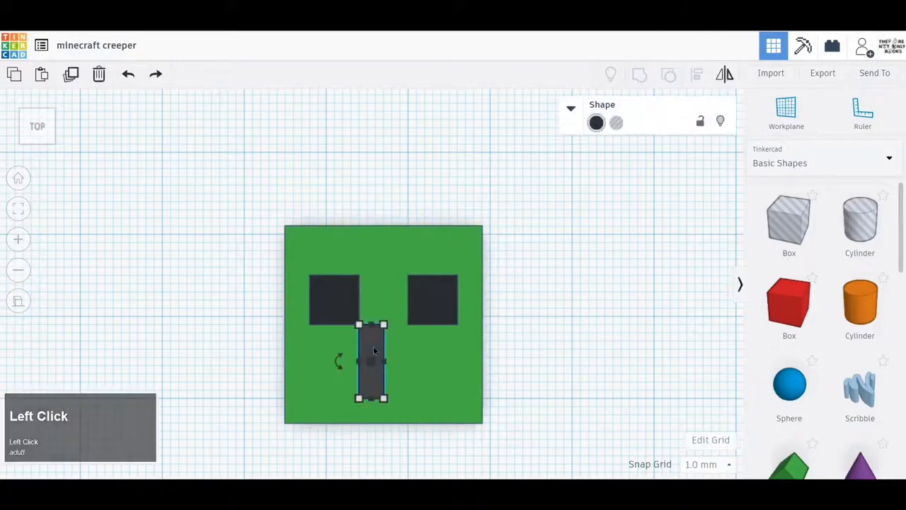
key("ctrl+d")
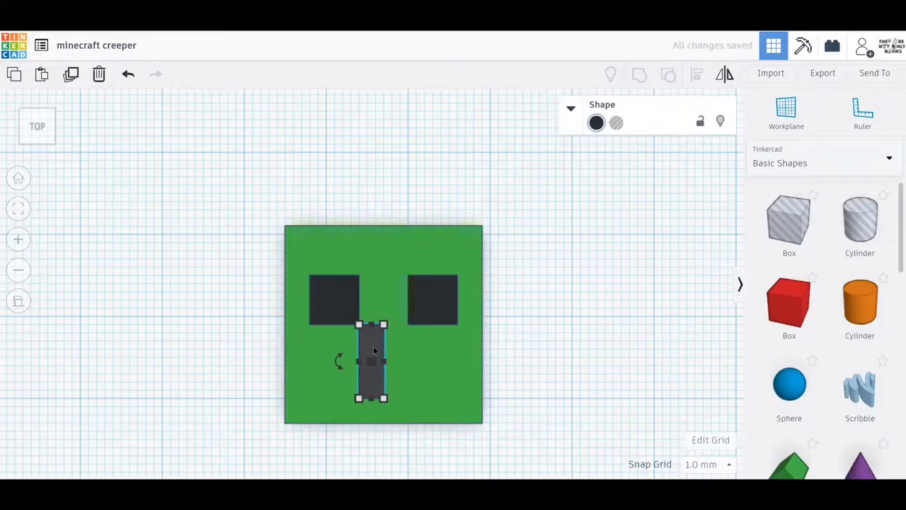
key("Right")
key("Right")
key("Right")
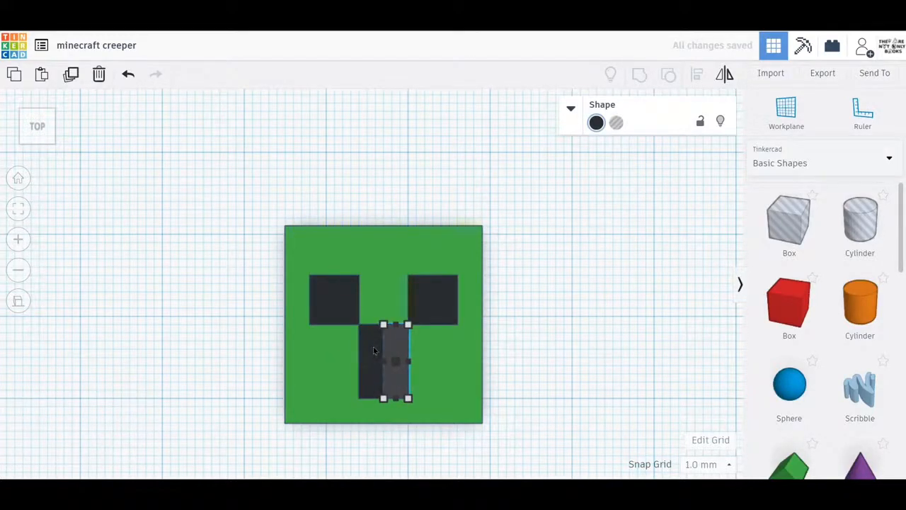
Add a copy of the mouth strip on each outer side of the centre pair, each placed 3 mm outward and 3 mm lower
left_click_drag(373, 351, 347, 375, "alt")
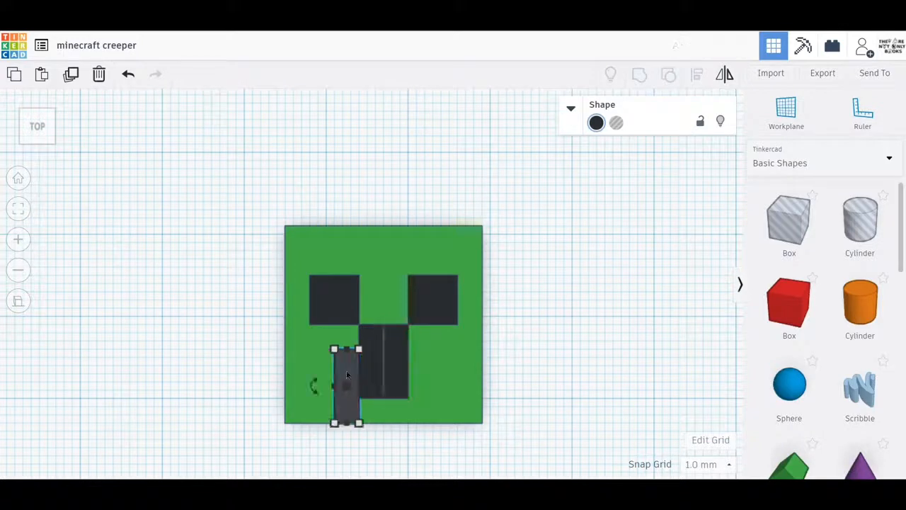
left_click(397, 367)
key("ctrl+d")
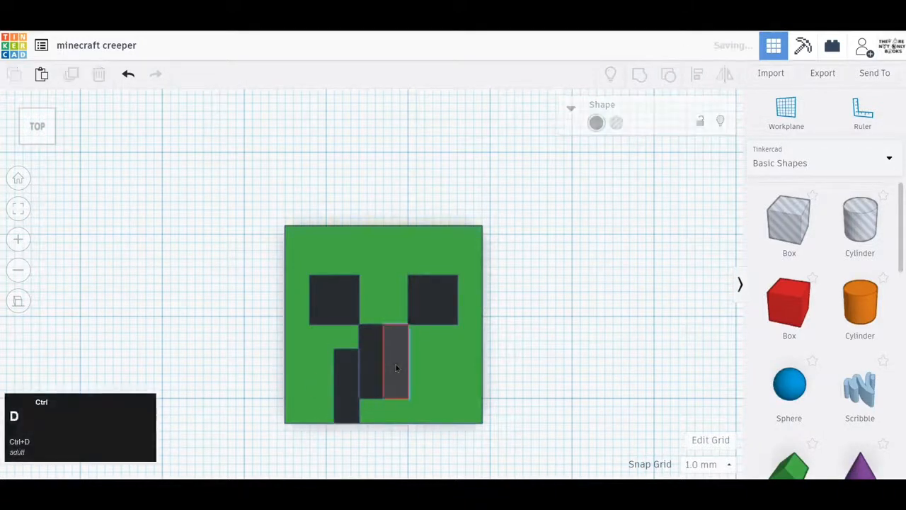
key("Right")
key("Right")
key("Right")
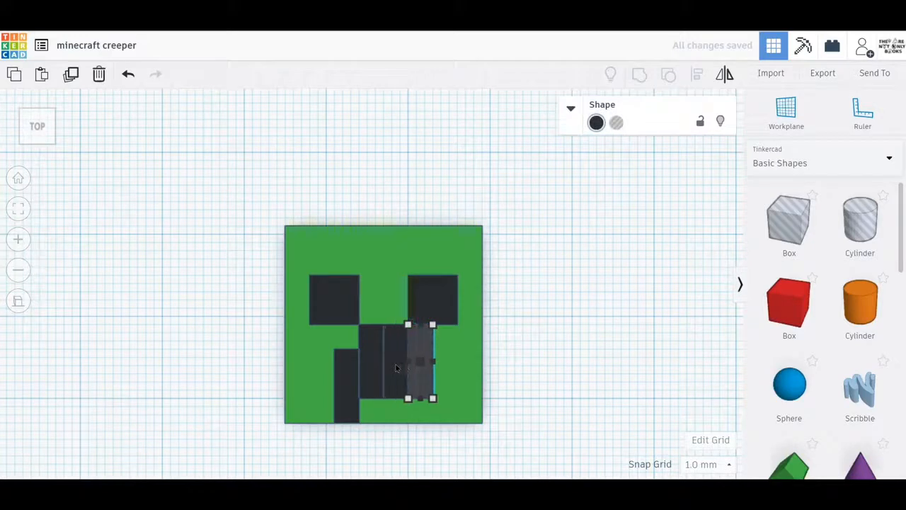
key("Down")
key("Down")
key("Down")
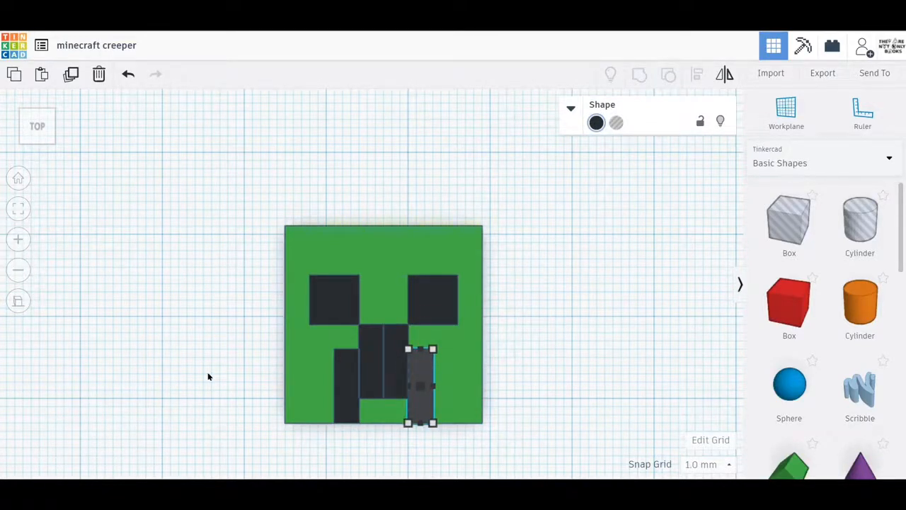
Set the height of all six black eye and mouth boxes together to 24.01 mm
right_click_drag(208, 377, 150, 312)
scroll(148, 308, "down", 5)
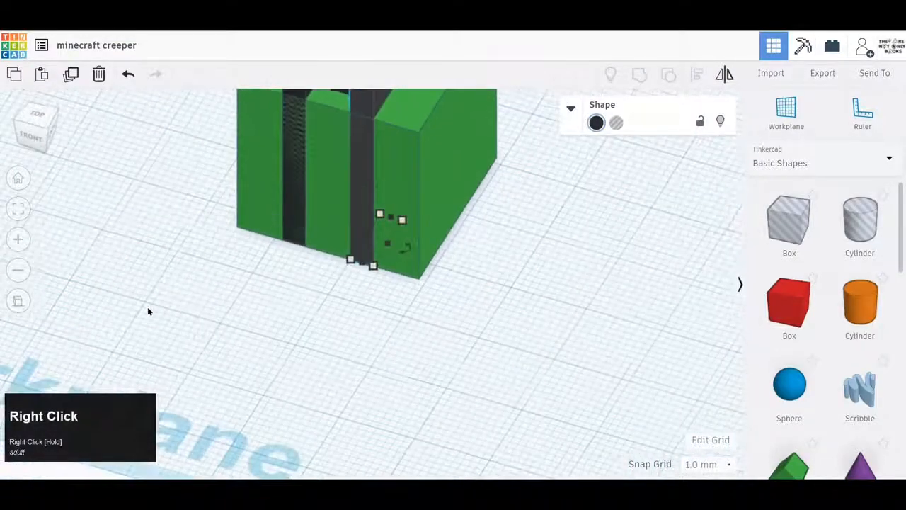
middle_click_drag(173, 233, 163, 342)
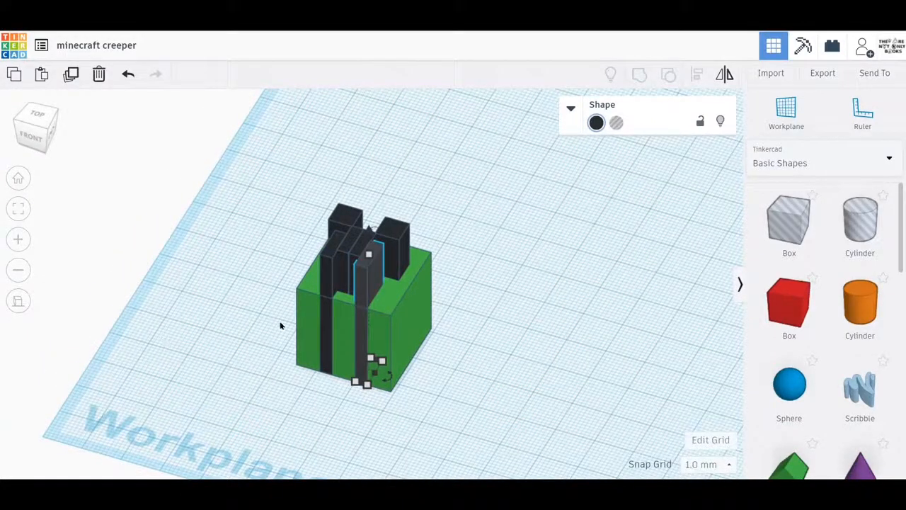
left_click(360, 283)
left_click(344, 260, "shift")
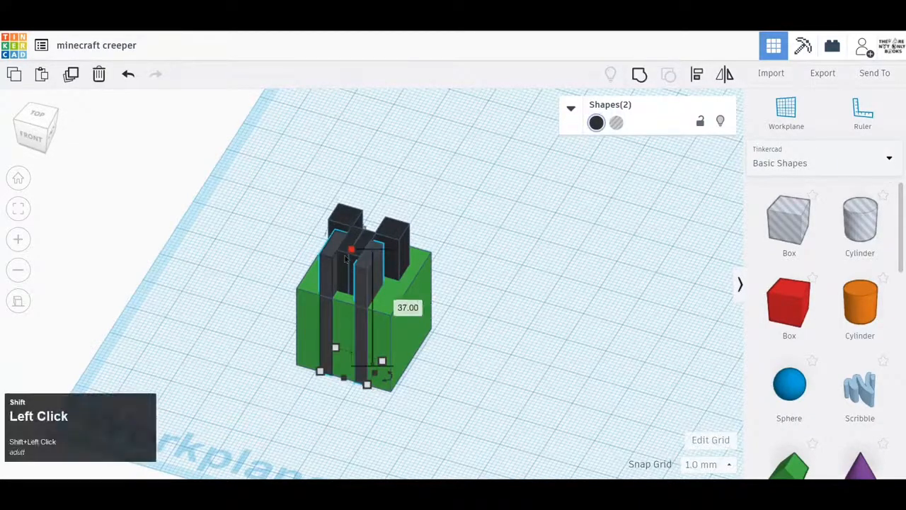
left_click(360, 242, "shift")
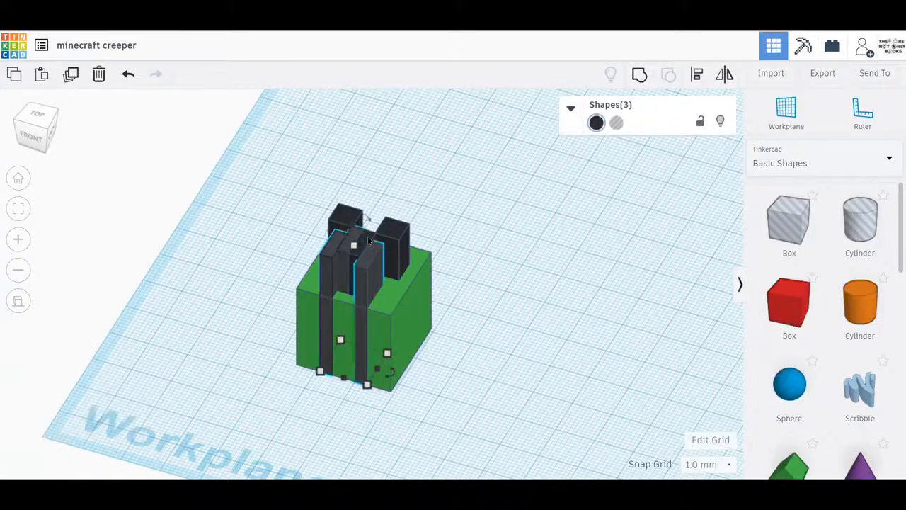
left_click(393, 235, "shift")
left_click(337, 215, "shift")
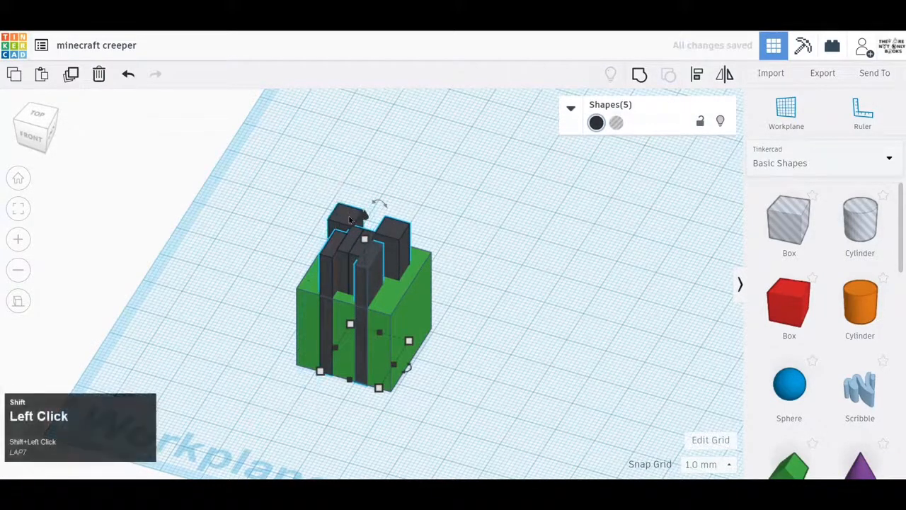
left_click(349, 219, "shift")
left_click(360, 239)
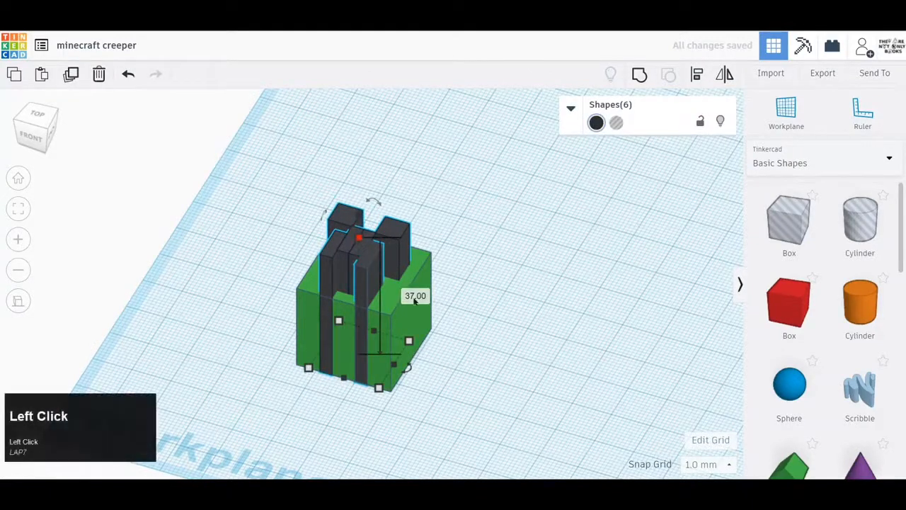
left_click(415, 297)
type("24")
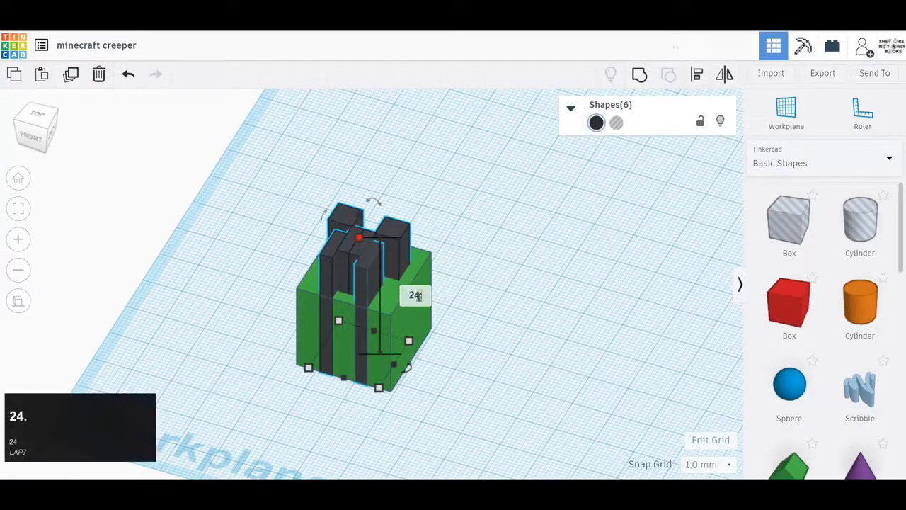
type(".01")
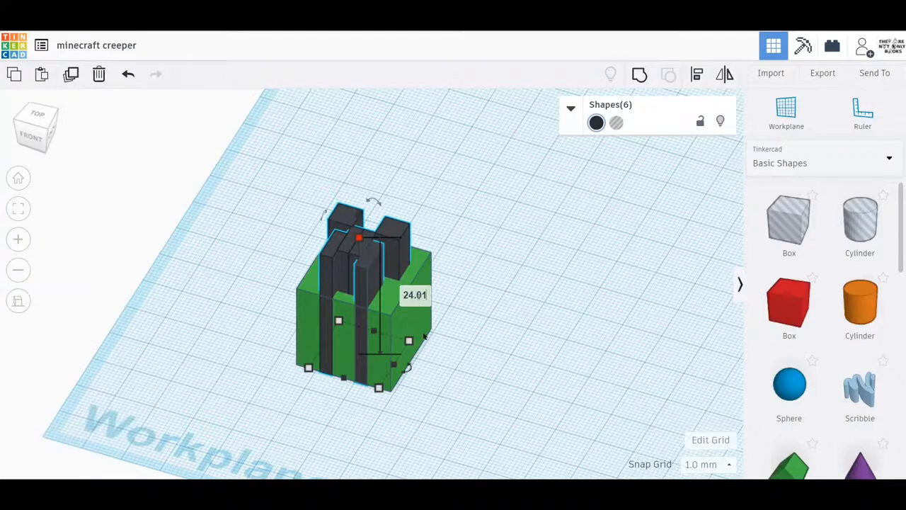
key("Return")
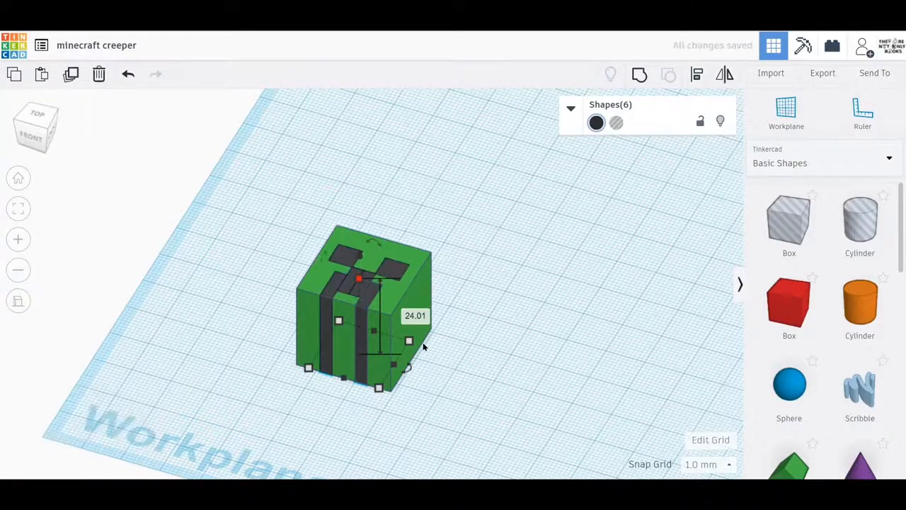
left_click(454, 383)
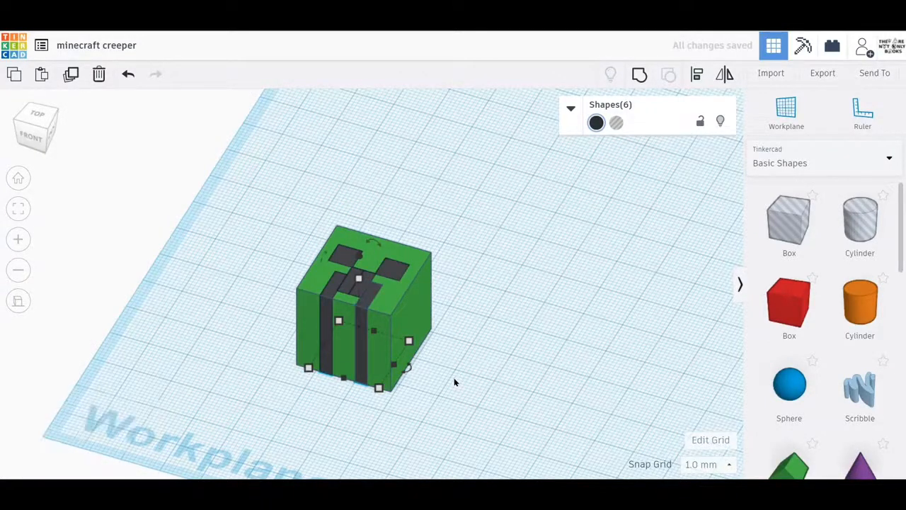
Set the green head cube's front-to-back length to 24.01 mm, keeping its width at 24 mm
right_click_drag(453, 380, 465, 380)
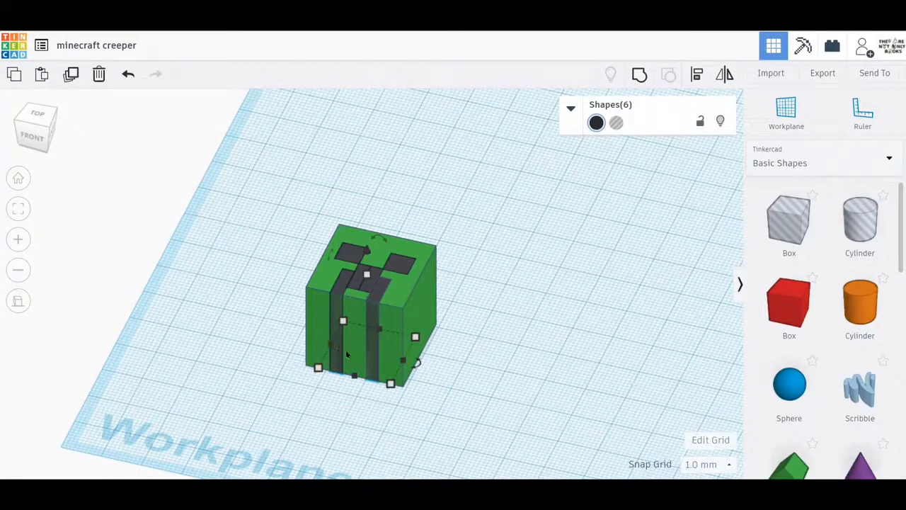
left_click(391, 383)
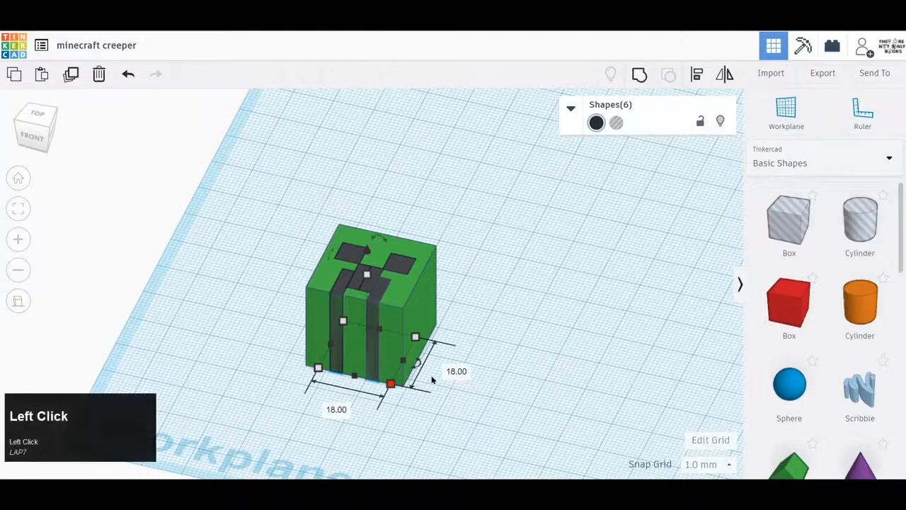
left_click(425, 281)
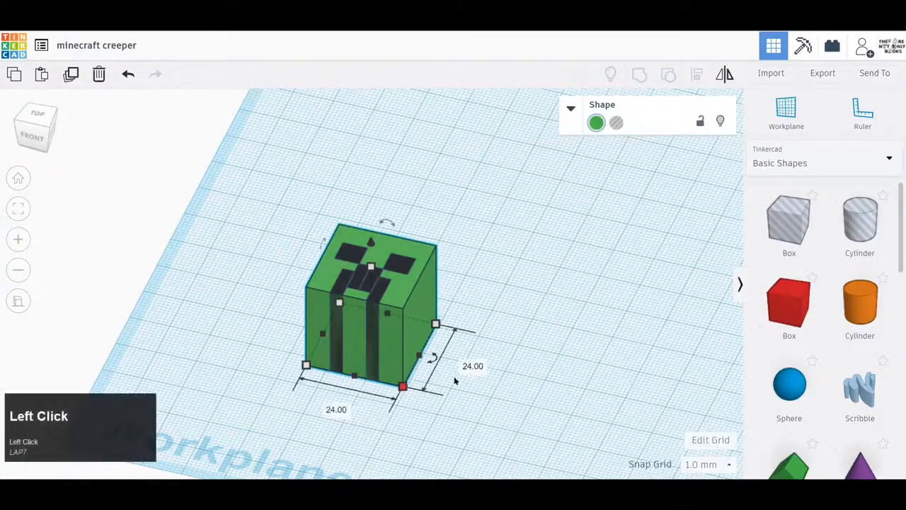
left_click(472, 366)
type("2")
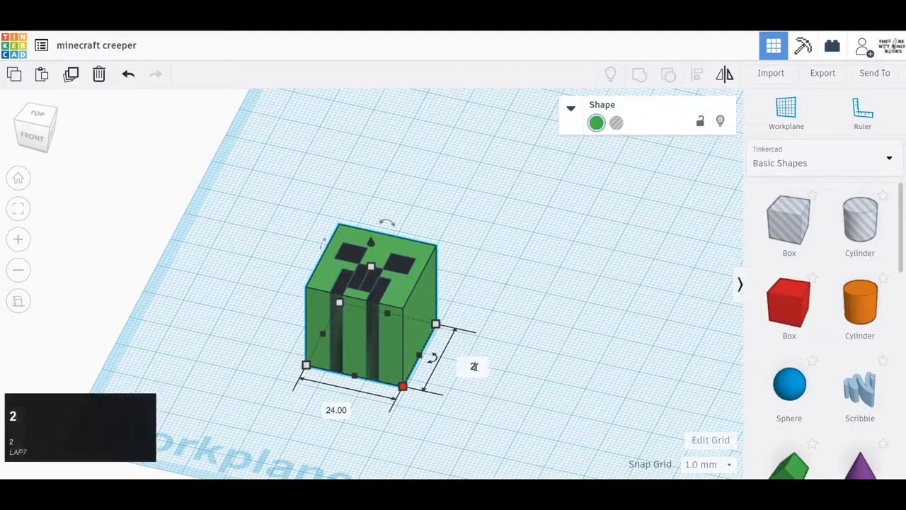
type("4.01")
key("Return")
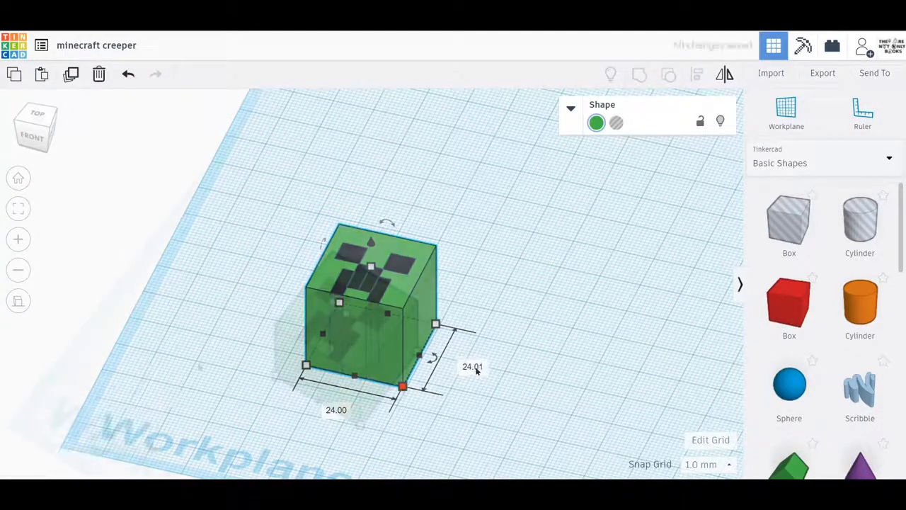
right_click_drag(475, 370, 227, 394)
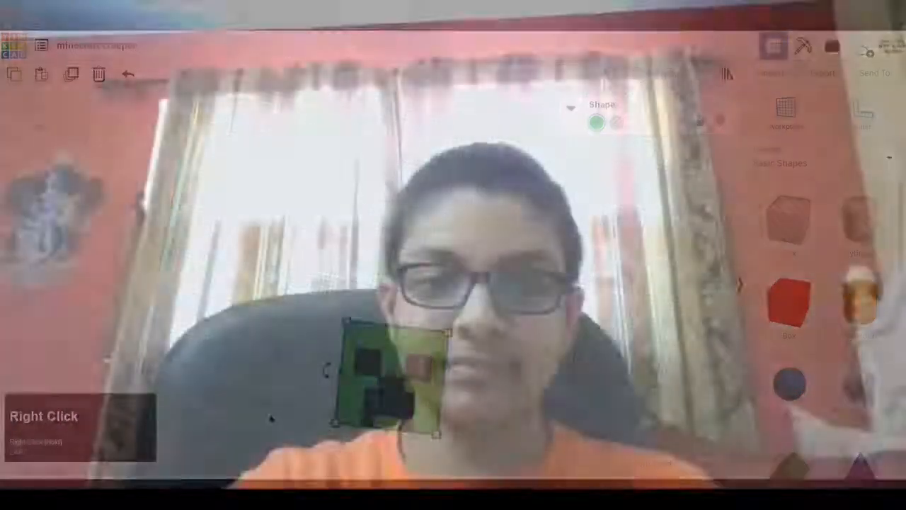